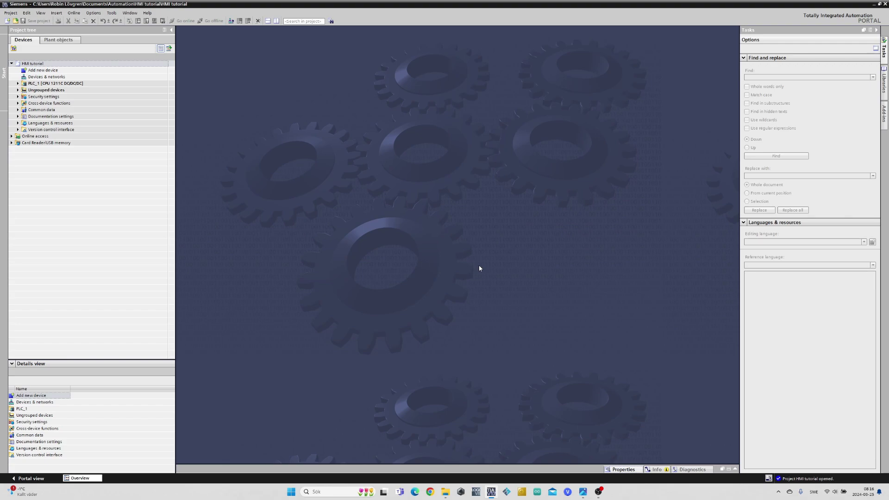
Step: Expand PLC_1 > Program blocks and open the Main [OB1] ladder block
{"action": "left_click", "coordinate": [18, 83]}
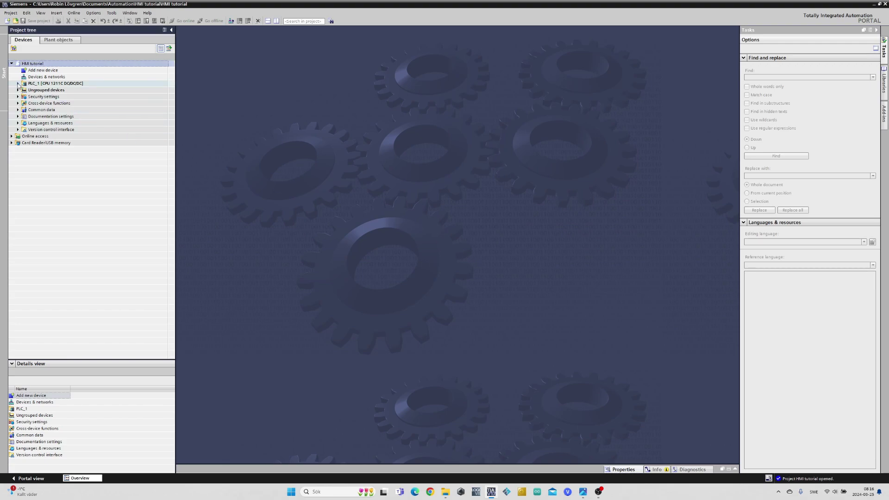
{"action": "left_click", "coordinate": [24, 103]}
{"action": "double_click", "coordinate": [51, 117]}
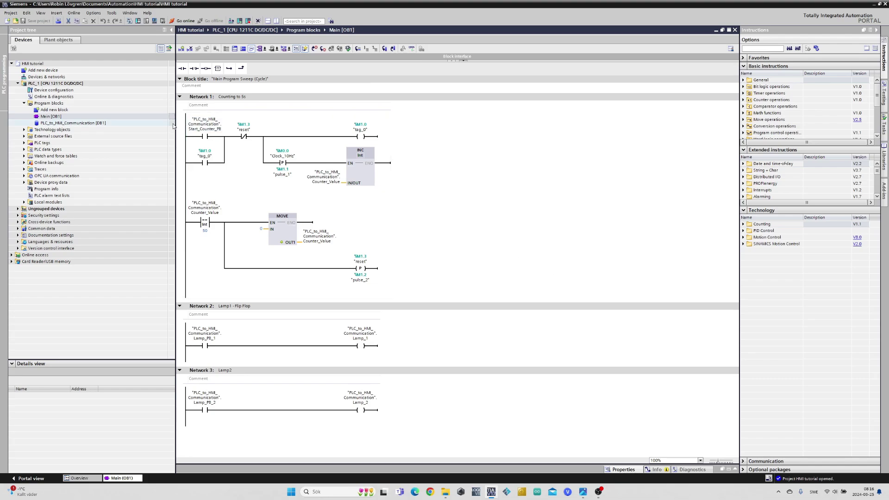
Step: Open the PLC_to_HMI_Communication [DB1] data block
{"action": "double_click", "coordinate": [73, 123]}
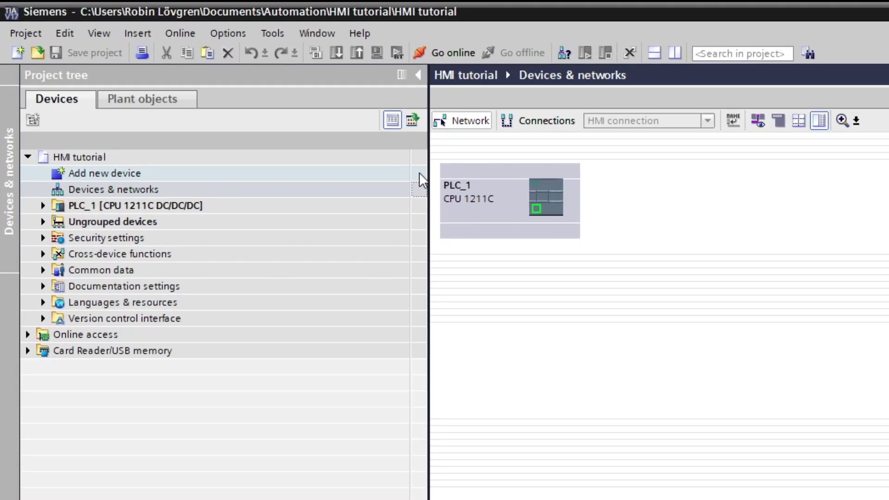
Step: Add a 4" KTP400 Basic HMI panel, 6AV2 123-2DB03-0AX0, as a new device
{"action": "double_click", "coordinate": [418, 172]}
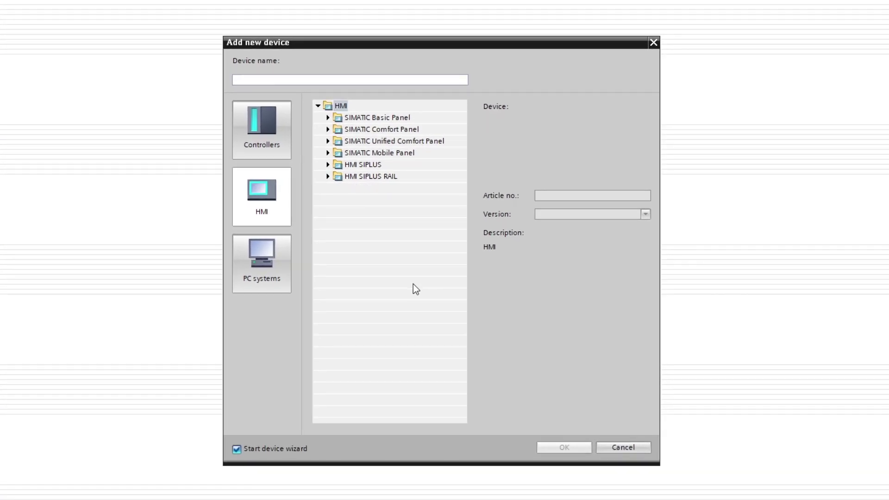
{"action": "left_click", "coordinate": [270, 205]}
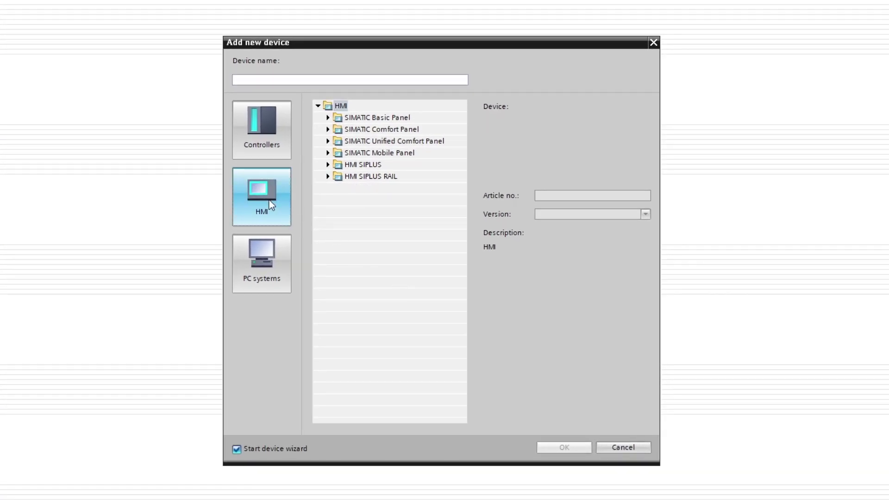
{"action": "left_click", "coordinate": [329, 117]}
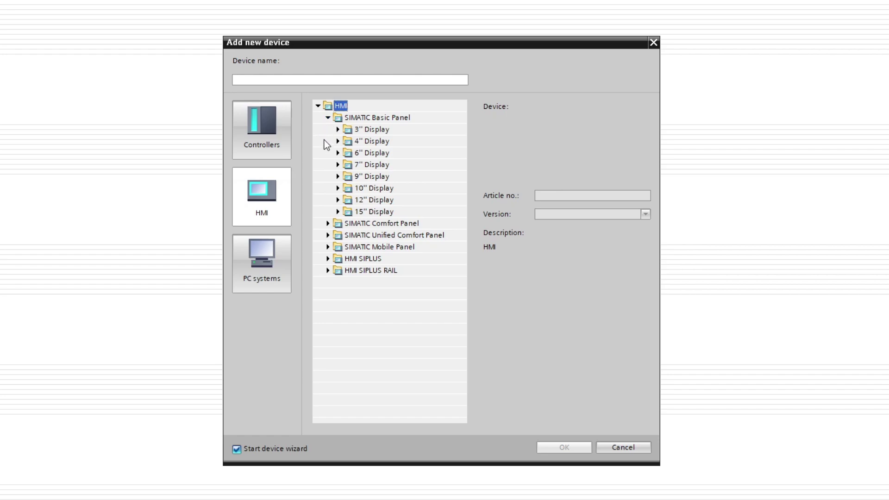
{"action": "left_click", "coordinate": [338, 141]}
{"action": "left_click", "coordinate": [348, 153]}
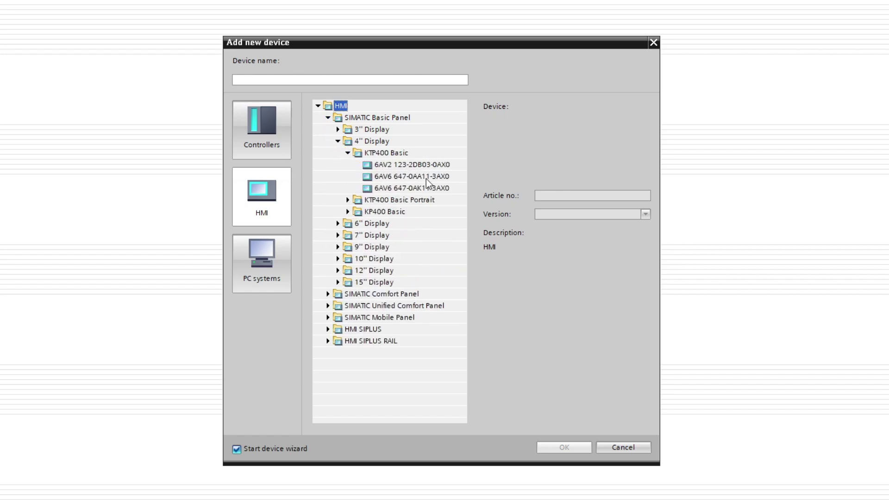
{"action": "left_click", "coordinate": [411, 164]}
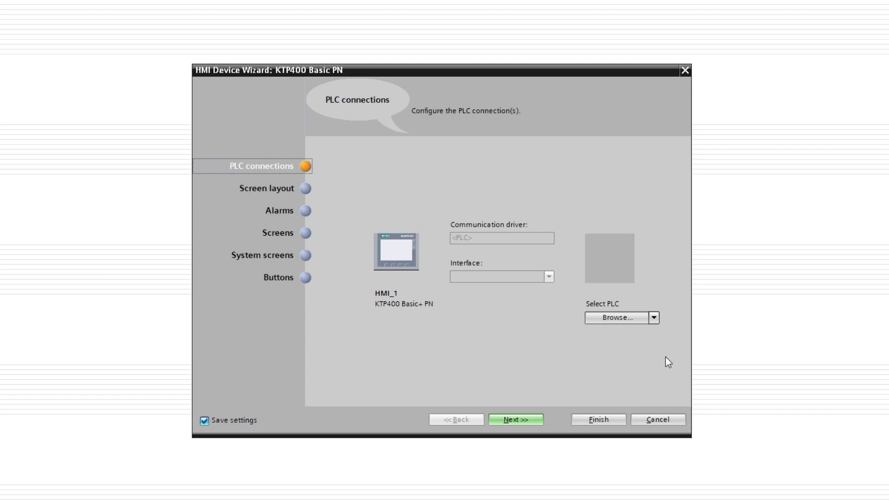
Step: Select PLC_1 as the HMI's connected PLC in the device wizard
{"action": "left_click", "coordinate": [655, 317]}
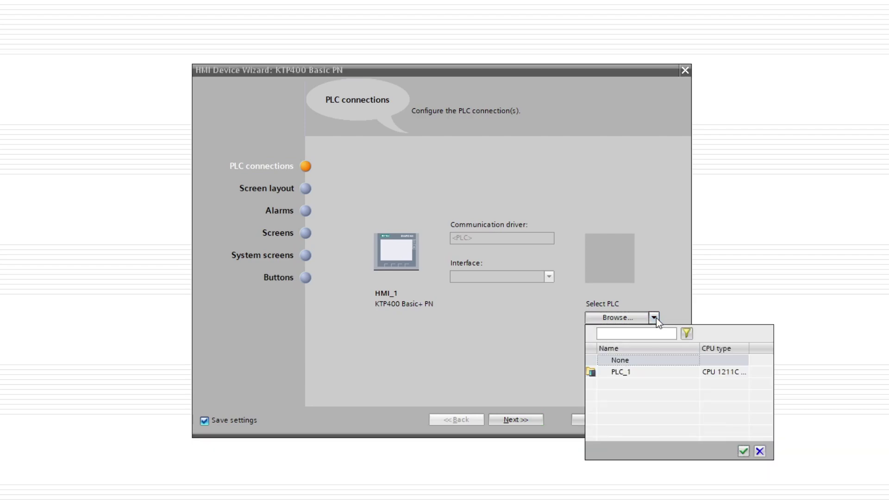
{"action": "left_click", "coordinate": [621, 373]}
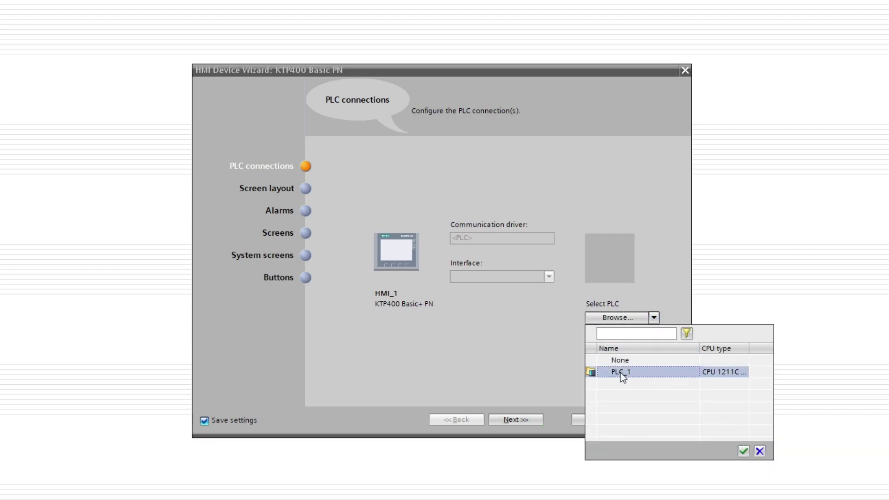
{"action": "left_click", "coordinate": [746, 453]}
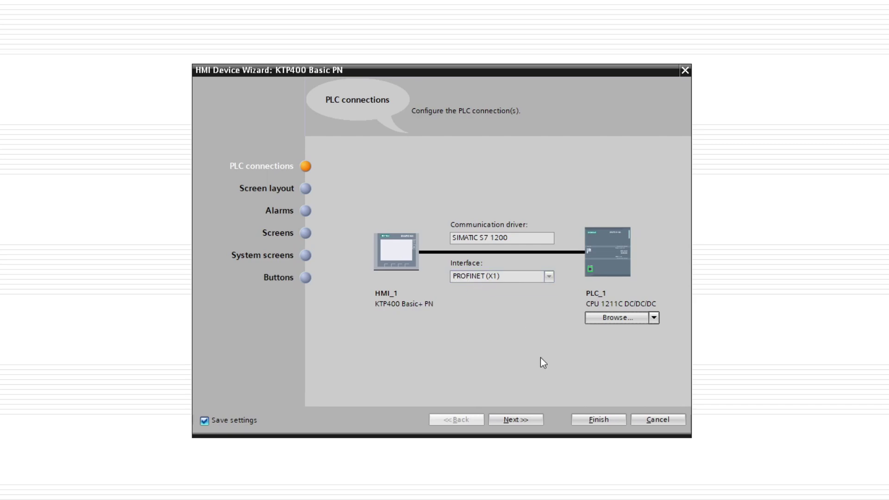
Step: Step through the screen layout, alarms, screens, system screens and buttons pages, then finish
{"action": "left_click", "coordinate": [516, 420]}
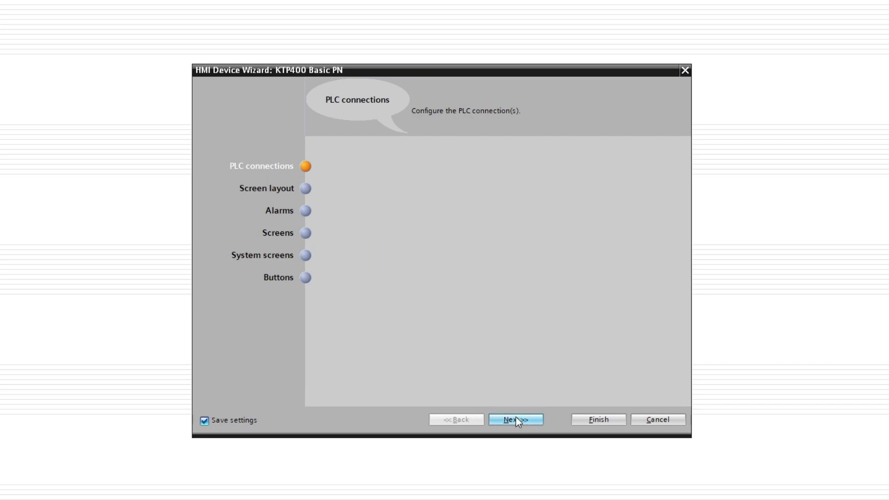
{"action": "left_click", "coordinate": [519, 423]}
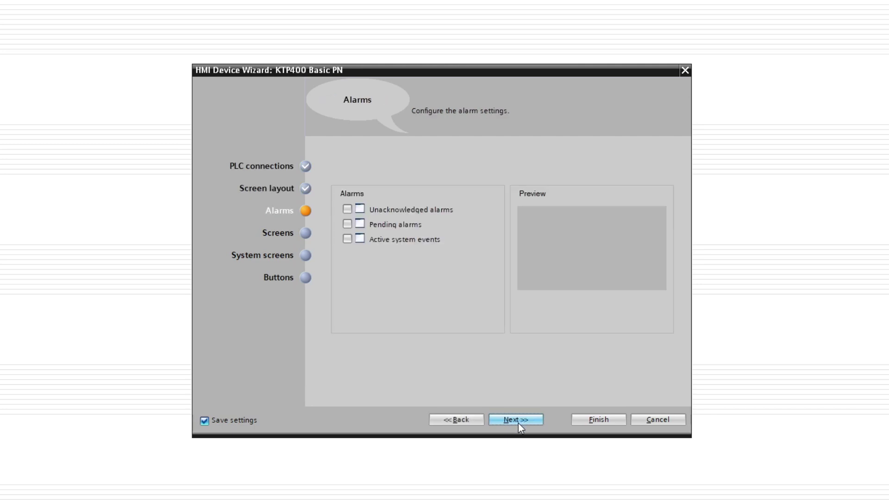
{"action": "left_click", "coordinate": [525, 423]}
{"action": "left_click", "coordinate": [525, 423]}
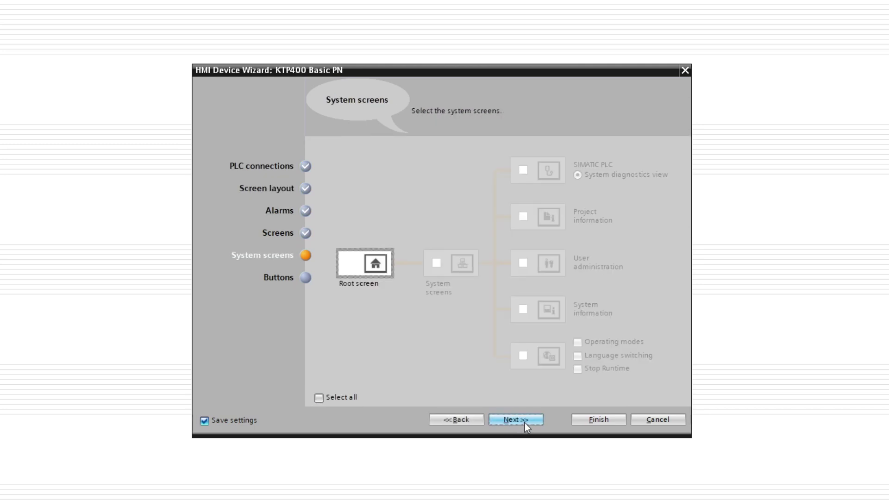
{"action": "left_click", "coordinate": [525, 422]}
{"action": "left_click", "coordinate": [613, 420]}
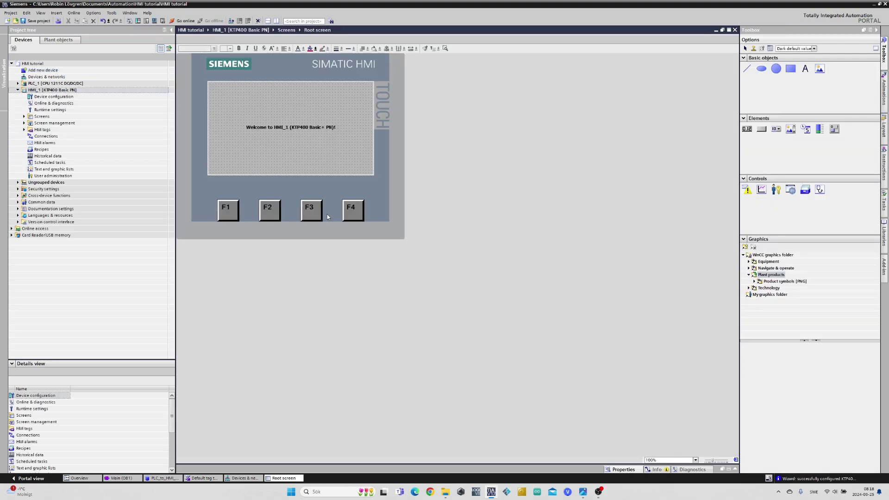
Step: Check the PN/IE_1 subnet linking HMI_1 and PLC_1, then open HMI_1's Root screen
{"action": "left_click", "coordinate": [174, 77]}
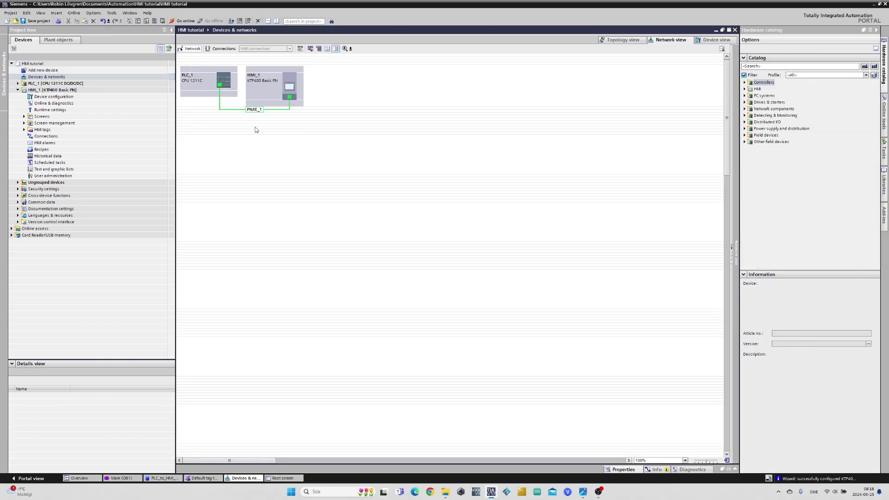
{"action": "left_click", "coordinate": [250, 111]}
{"action": "left_click", "coordinate": [261, 144]}
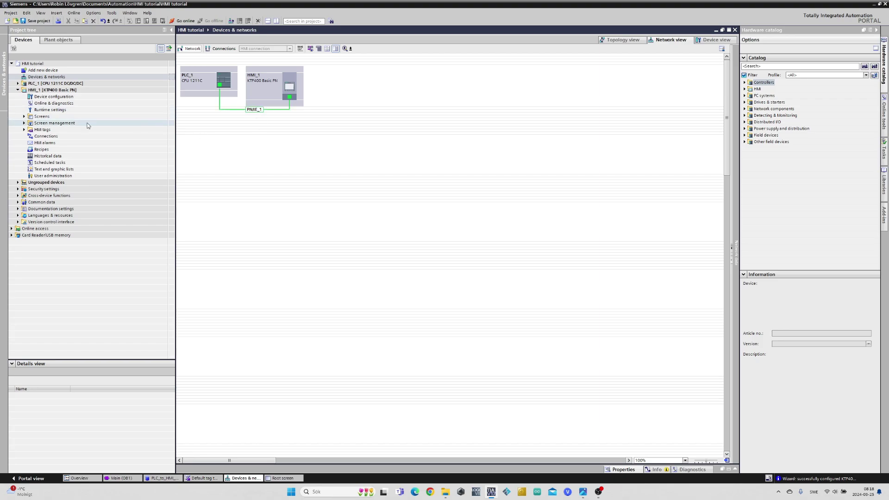
{"action": "left_click", "coordinate": [24, 118]}
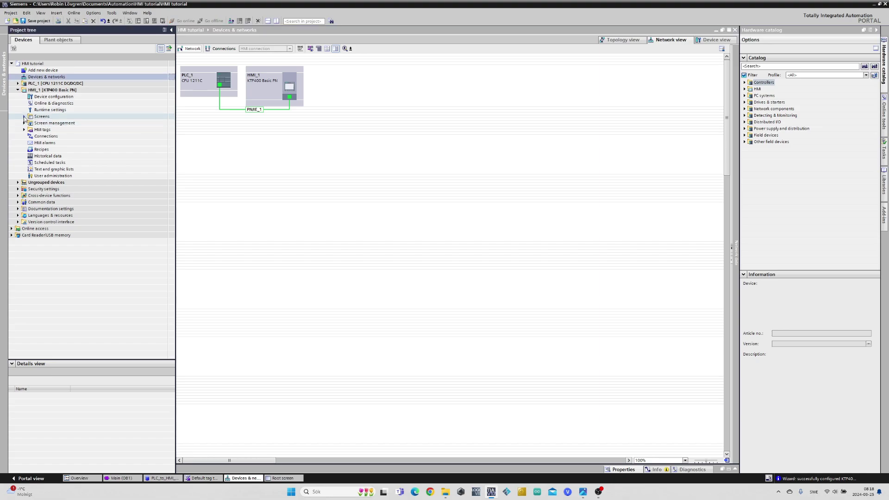
{"action": "left_click", "coordinate": [172, 132]}
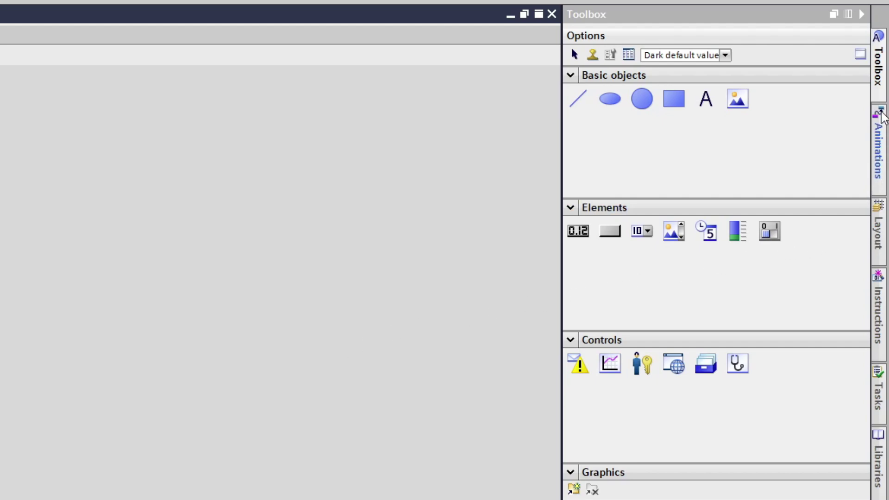
Step: Drag a toolbox button onto the Root screen's top-left and label it 'Start'
{"action": "left_click", "coordinate": [884, 75]}
{"action": "left_click", "coordinate": [884, 75]}
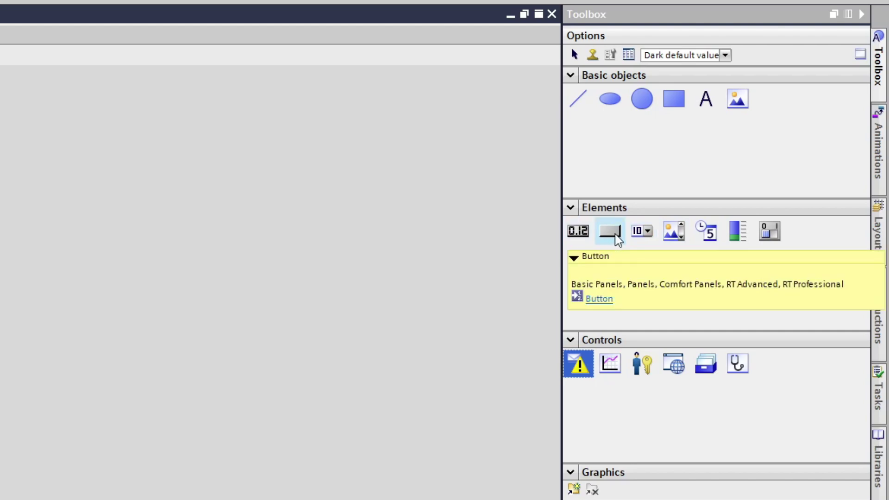
{"action": "left_click_drag", "start_coordinate": [617, 238], "coordinate": [202, 123]}
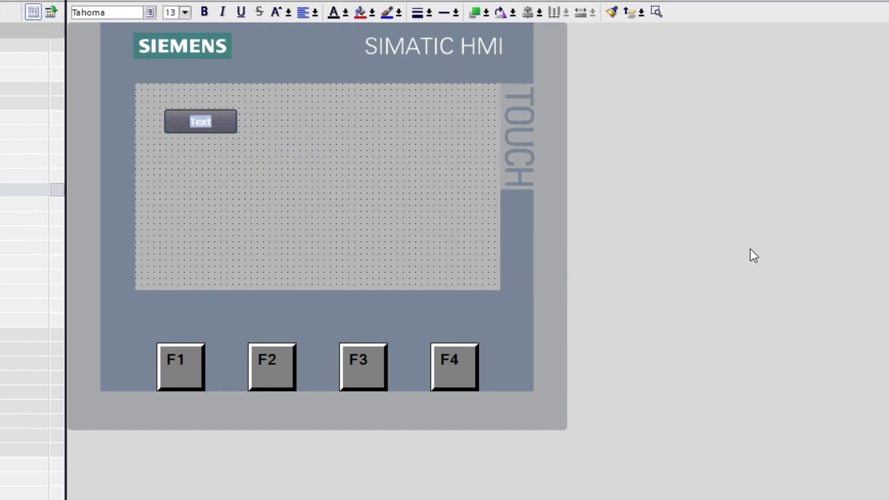
{"action": "type", "text": "Start"}
{"action": "left_click", "coordinate": [384, 190]}
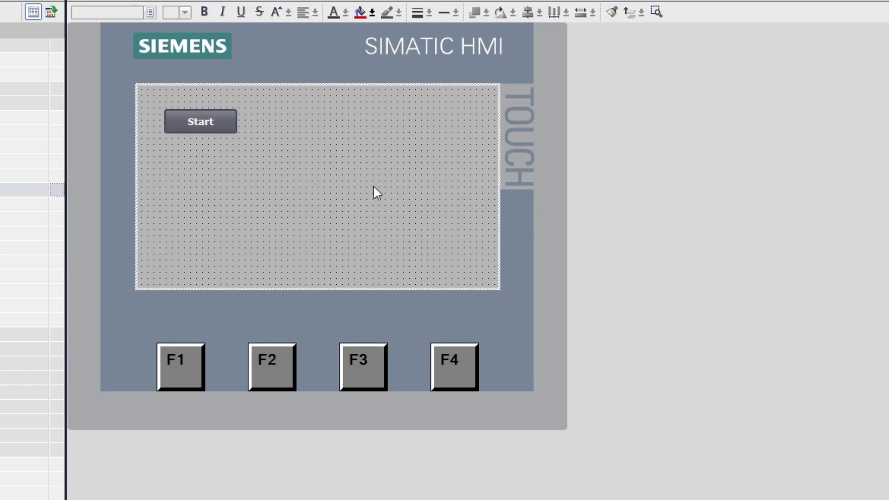
{"action": "left_click", "coordinate": [225, 124]}
{"action": "right_click", "coordinate": [223, 125]}
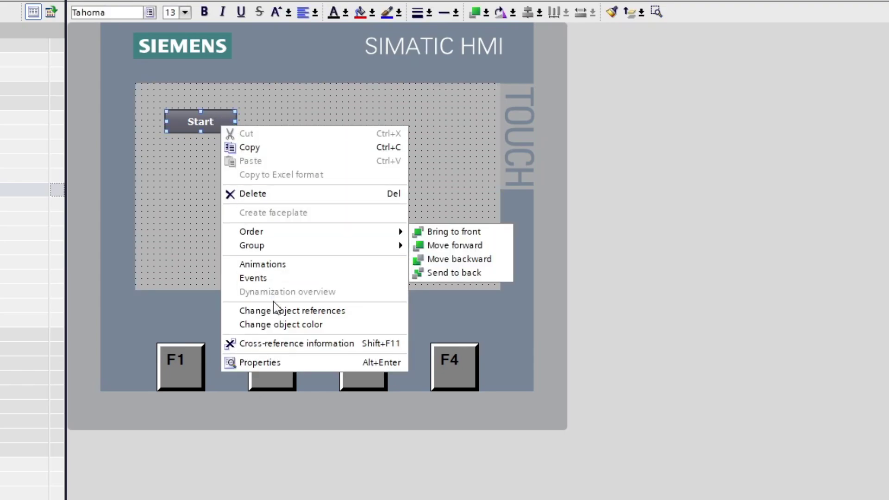
Step: Assign the Edit bits function SetBitWhileKeyPressed to the Start button's Press event
{"action": "left_click", "coordinate": [342, 362]}
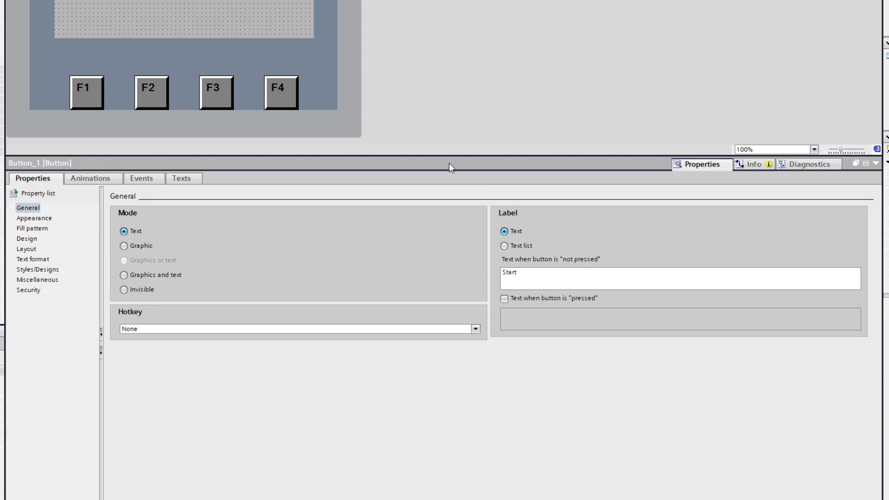
{"action": "left_click", "coordinate": [140, 180]}
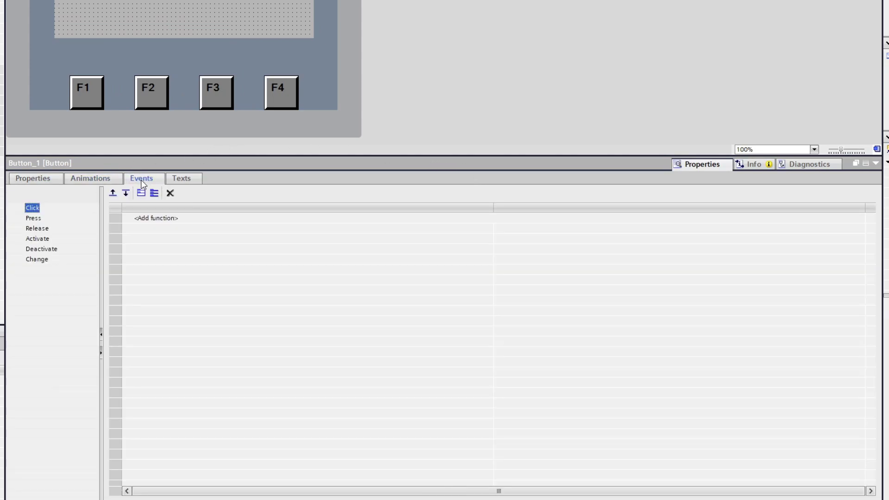
{"action": "left_click", "coordinate": [36, 219]}
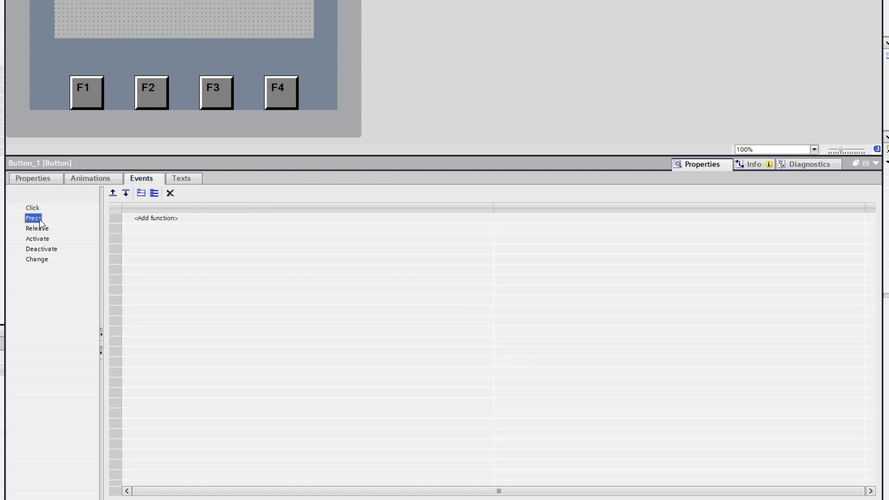
{"action": "left_click", "coordinate": [458, 220]}
{"action": "left_click", "coordinate": [860, 218]}
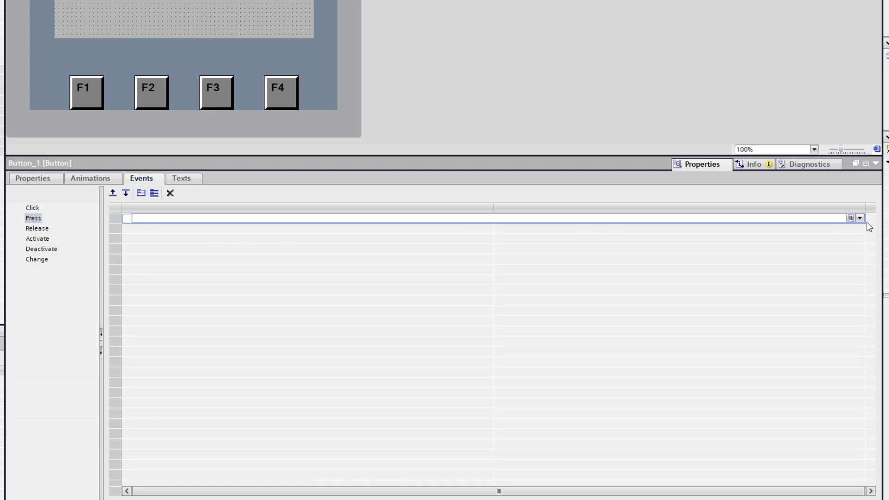
{"action": "left_click", "coordinate": [146, 270]}
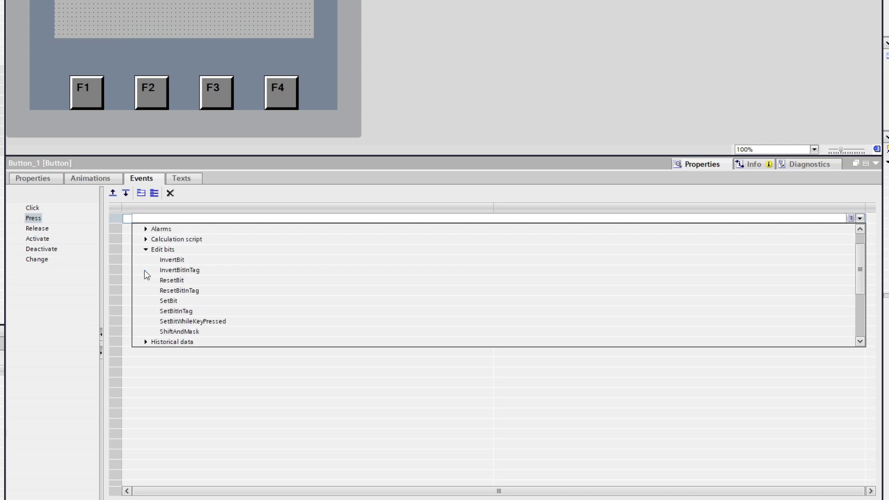
{"action": "left_click", "coordinate": [190, 323]}
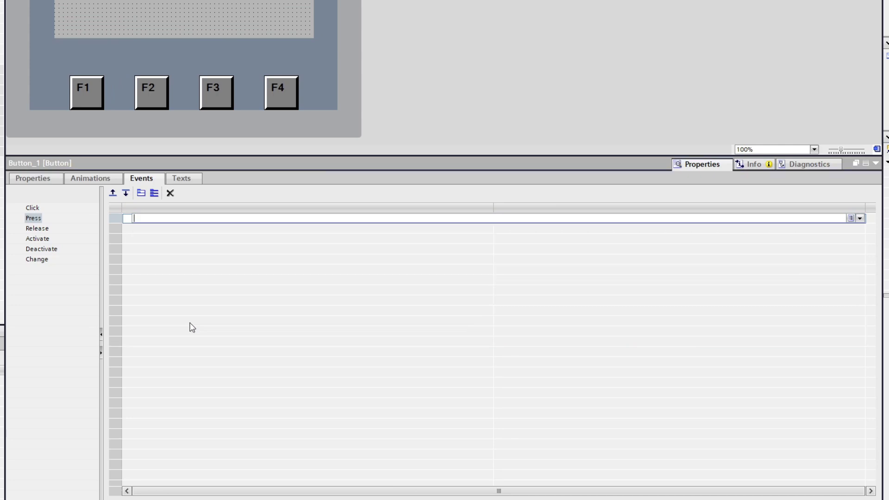
Step: Link the function's tag to Start_Counter_PB in PLC_to_HMI_Communication
{"action": "left_click", "coordinate": [797, 228]}
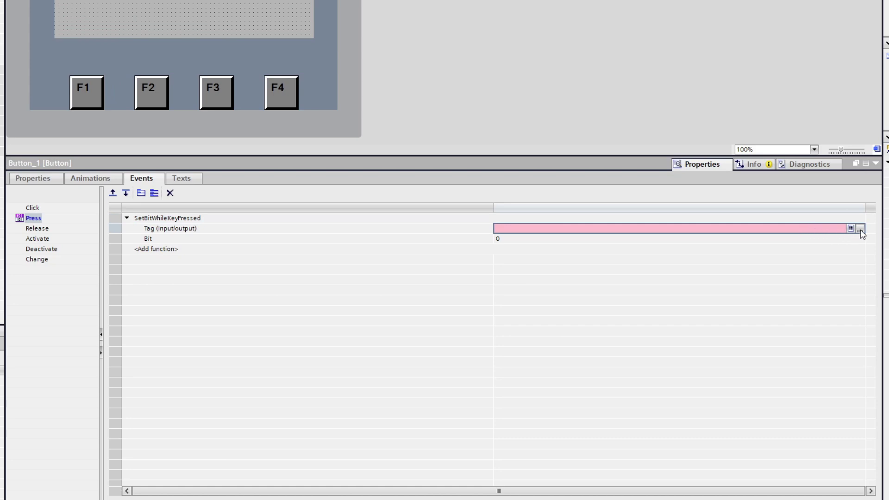
{"action": "left_click", "coordinate": [860, 229]}
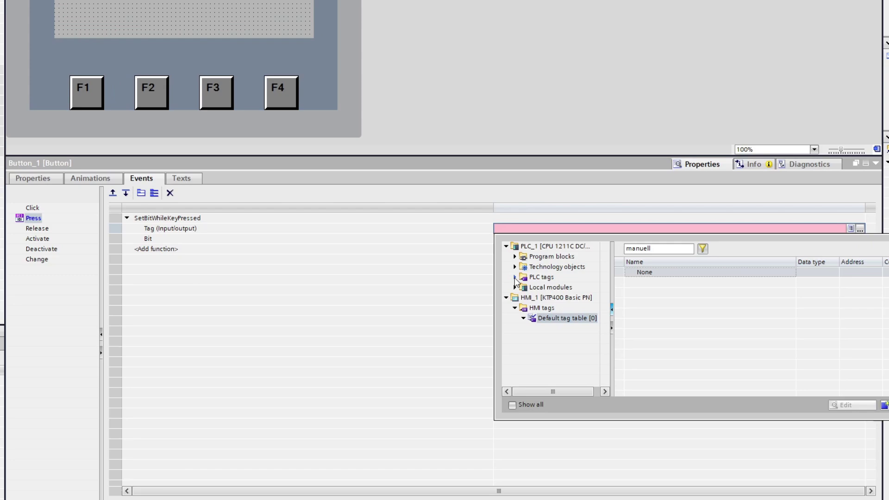
{"action": "left_click", "coordinate": [515, 256]}
{"action": "left_click", "coordinate": [558, 267]}
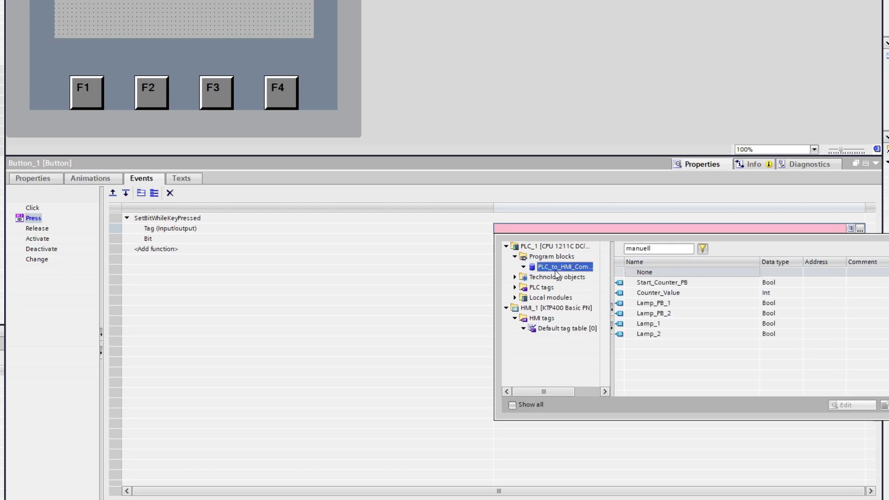
{"action": "left_click", "coordinate": [680, 282]}
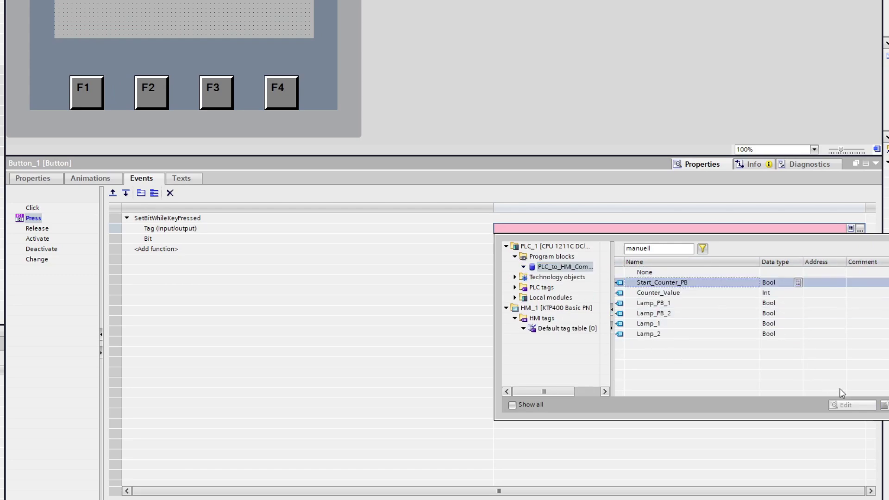
{"action": "double_click", "coordinate": [720, 284]}
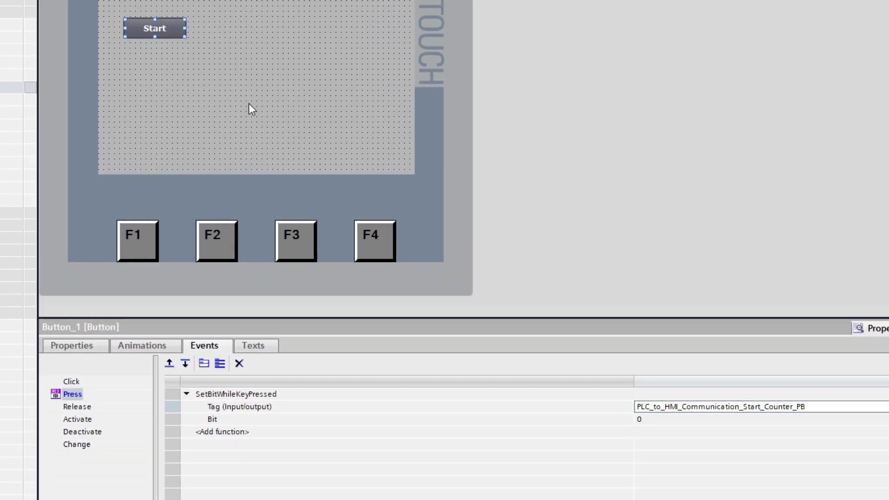
{"action": "left_click", "coordinate": [328, 224]}
Step: Resize the Start button to 136 by 59 and stack two pasted copies beneath it
{"action": "left_click", "coordinate": [228, 121]}
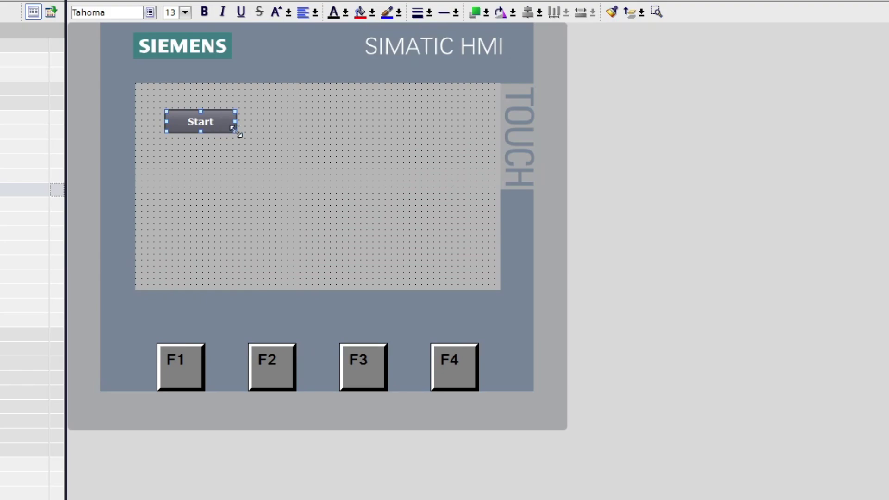
{"action": "mouse_move", "coordinate": [235, 131]}
{"action": "left_mouse_down"}
{"action": "mouse_move", "coordinate": [276, 159]}
{"action": "mouse_move", "coordinate": [246, 133]}
{"action": "left_mouse_up"}
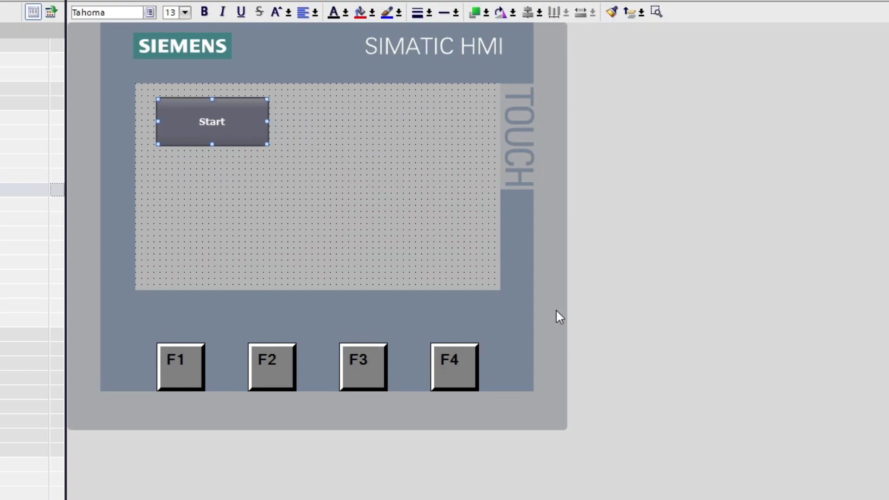
{"action": "key", "text": "ctrl+v"}
{"action": "key", "text": "ctrl+v"}
{"action": "left_click_drag", "start_coordinate": [253, 138], "coordinate": [250, 261]}
{"action": "left_click_drag", "start_coordinate": [248, 128], "coordinate": [248, 192]}
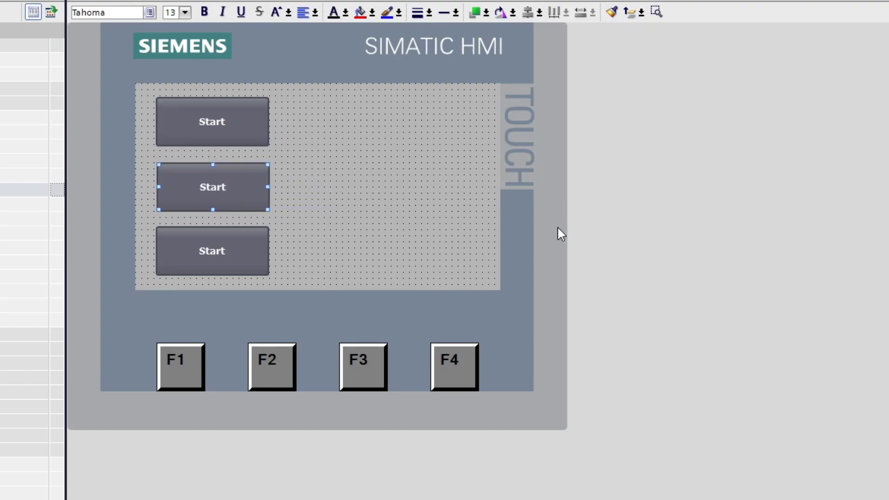
Step: Assign the InvertBit function to the middle button's Click event
{"action": "right_click", "coordinate": [242, 187]}
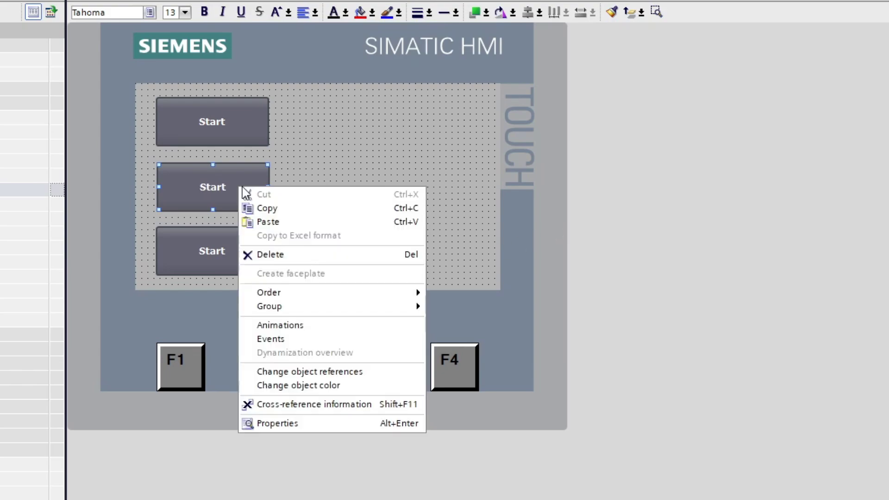
{"action": "left_click", "coordinate": [384, 423]}
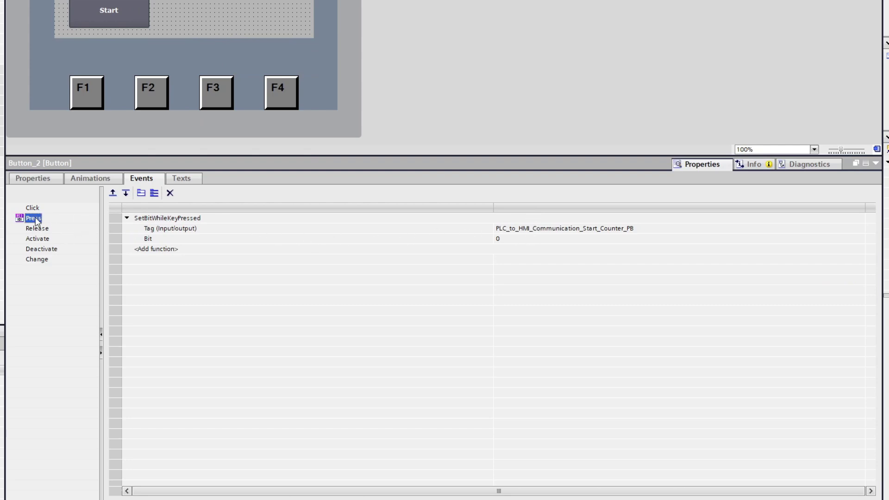
{"action": "left_click", "coordinate": [32, 208]}
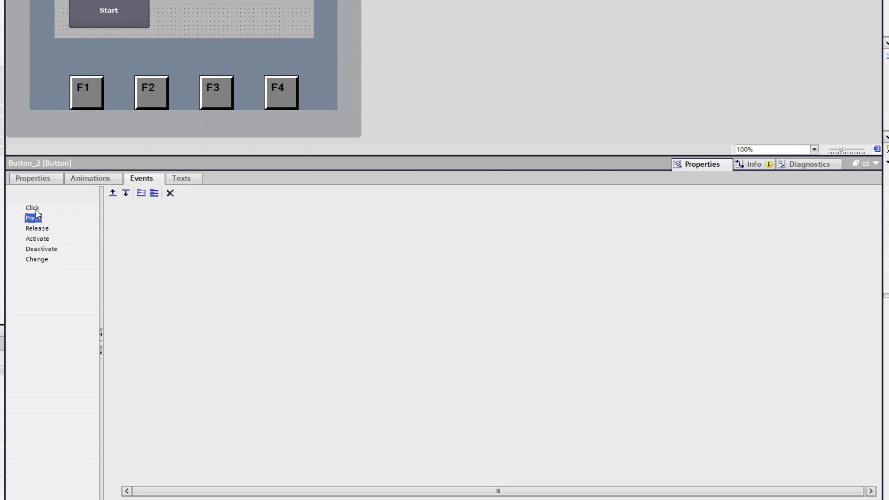
{"action": "left_click", "coordinate": [257, 218]}
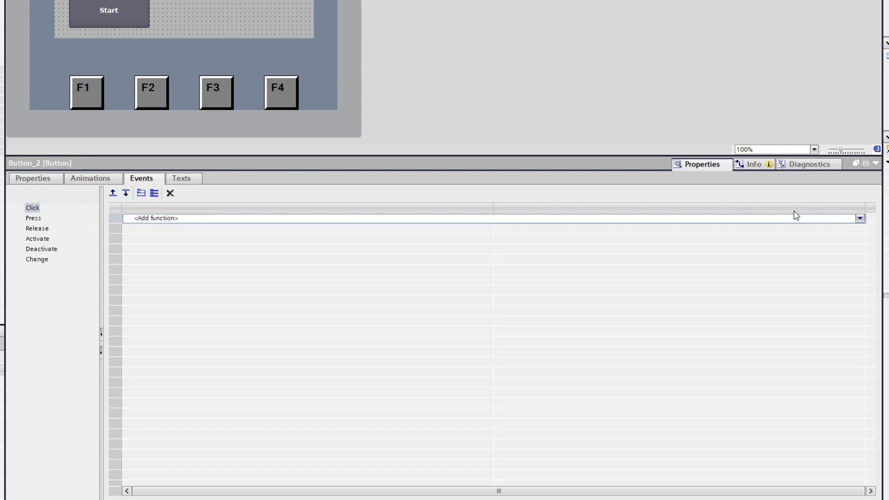
{"action": "left_click", "coordinate": [860, 218]}
{"action": "left_click", "coordinate": [146, 270]}
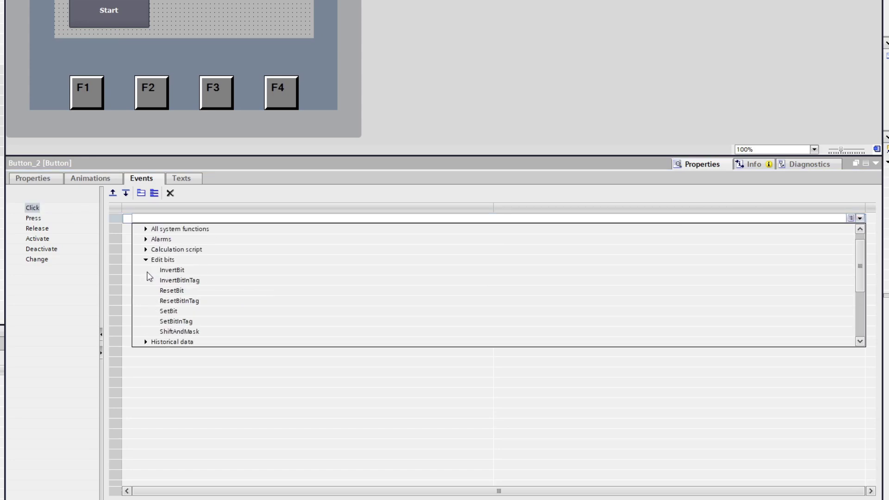
{"action": "left_click", "coordinate": [179, 271]}
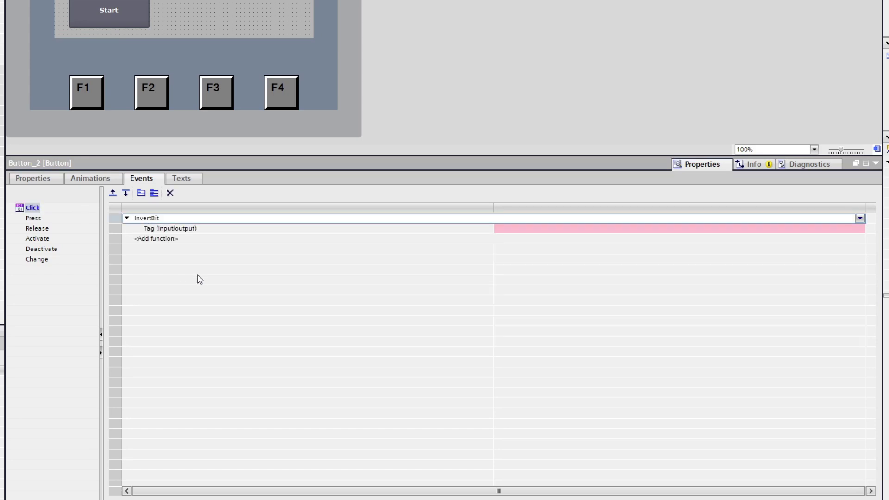
Step: Set InvertBit's tag to Lamp_PB_1 from PLC_to_HMI_Communication
{"action": "left_click", "coordinate": [775, 230]}
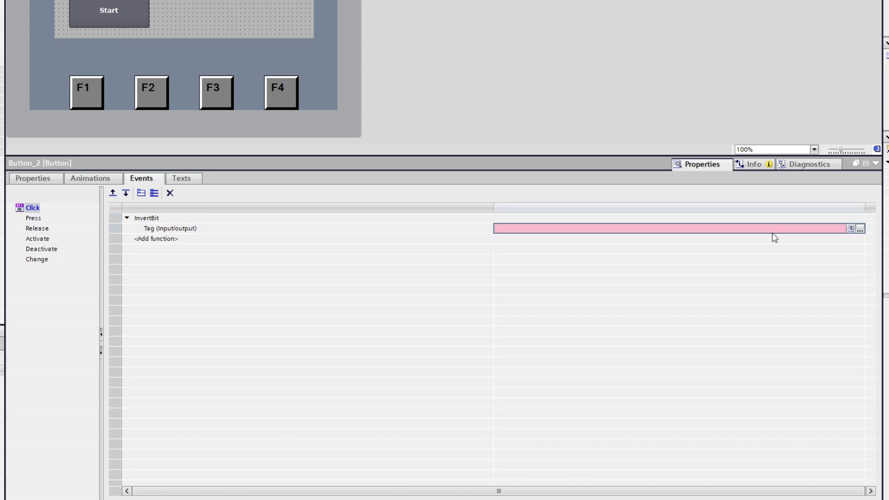
{"action": "left_click", "coordinate": [860, 230]}
{"action": "left_click", "coordinate": [515, 258]}
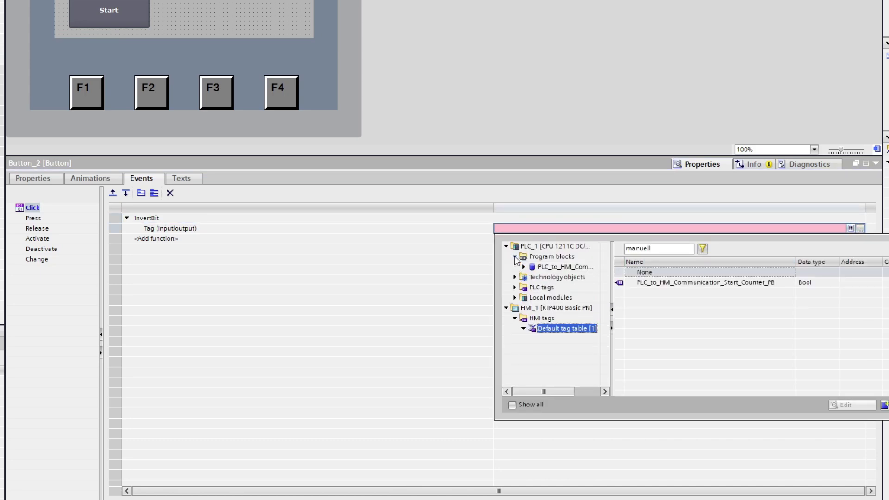
{"action": "left_click", "coordinate": [565, 267]}
{"action": "left_click", "coordinate": [672, 296]}
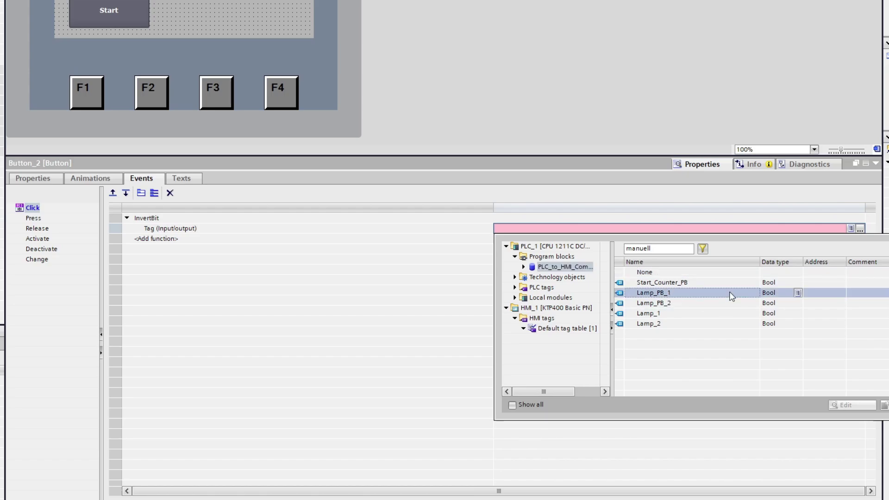
{"action": "double_click", "coordinate": [731, 297]}
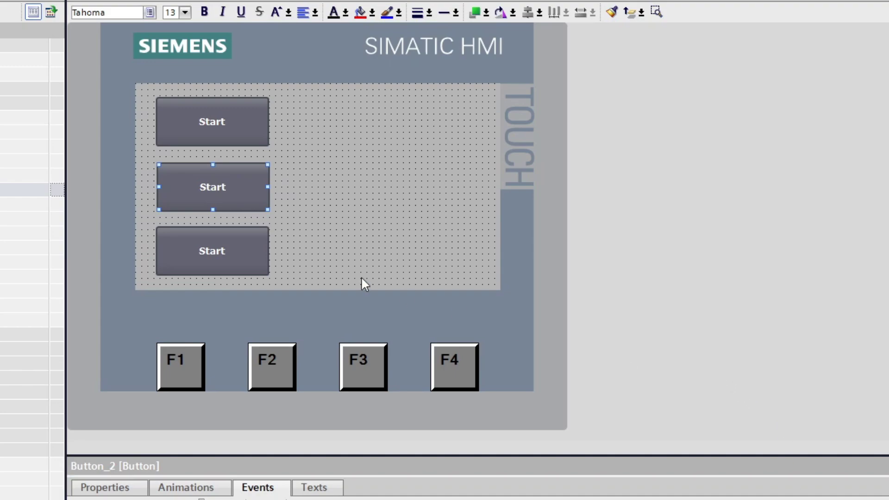
Step: Retarget the bottom button's Press SetBitWhileKeyPressed tag to PLC_to_HMI_Communication Lamp_PB_2
{"action": "left_click", "coordinate": [241, 251]}
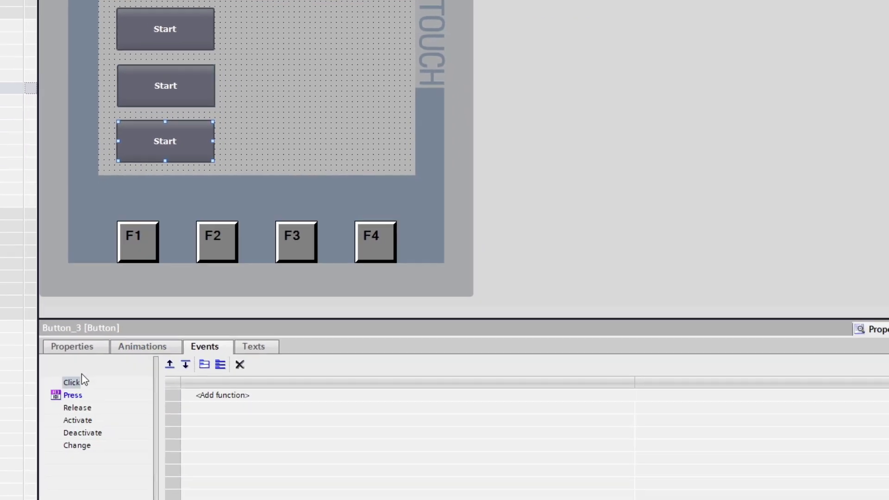
{"action": "left_click", "coordinate": [73, 395]}
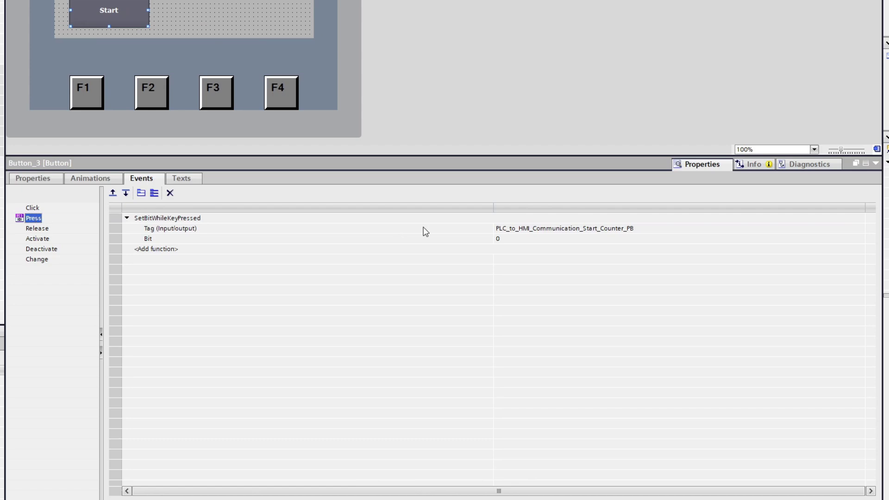
{"action": "left_click", "coordinate": [569, 231]}
{"action": "left_click", "coordinate": [860, 229]}
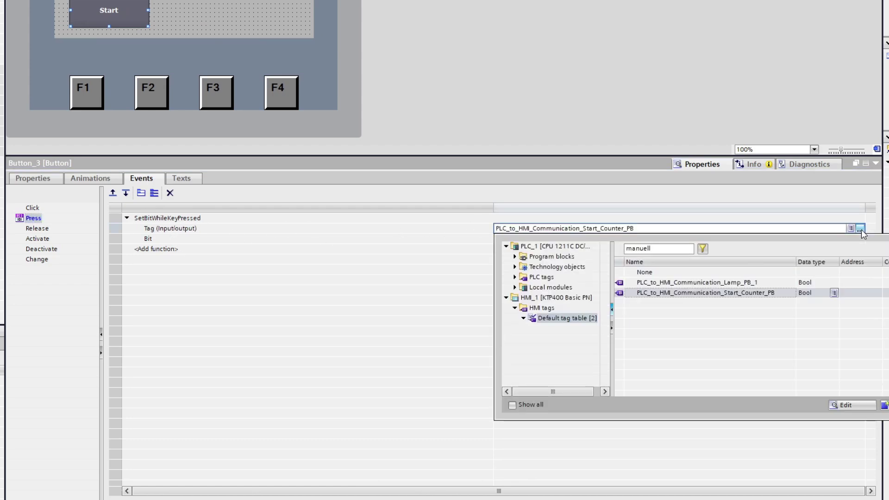
{"action": "left_click", "coordinate": [551, 257]}
{"action": "left_click", "coordinate": [515, 257]}
{"action": "left_click", "coordinate": [563, 267]}
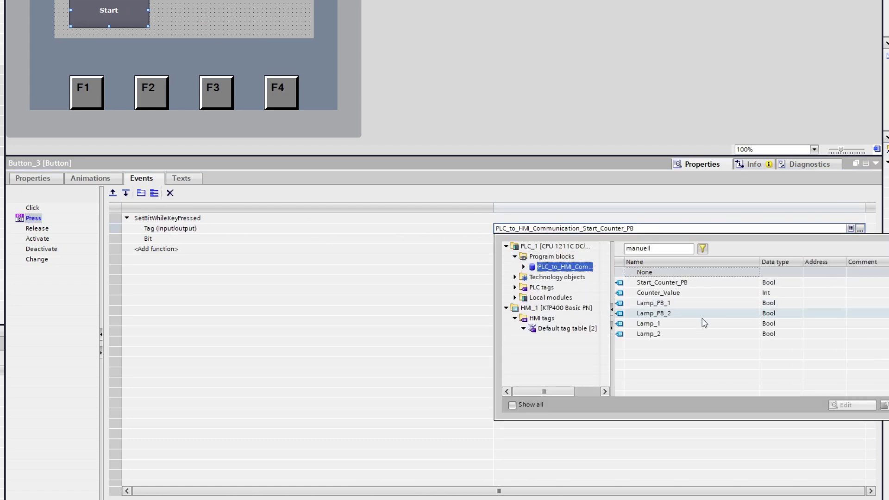
{"action": "double_click", "coordinate": [797, 313]}
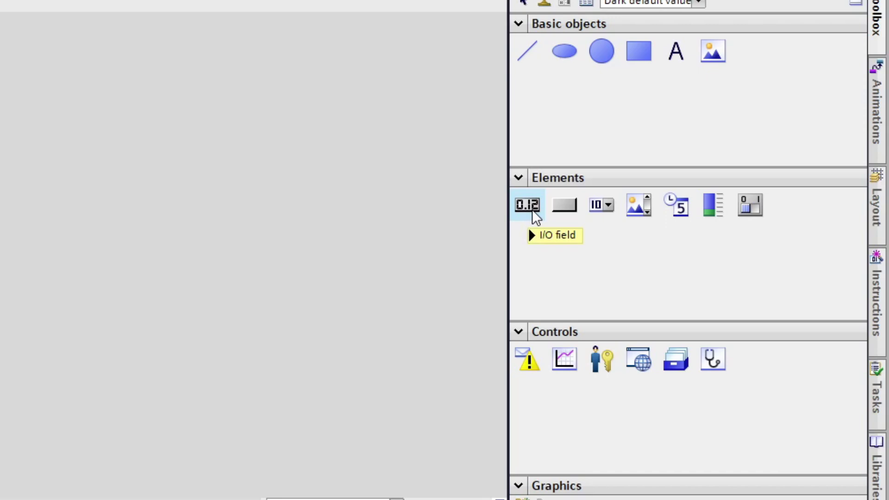
Step: Place a numeric I/O field beside the buttons and show its general properties
{"action": "left_click_drag", "start_coordinate": [532, 209], "coordinate": [419, 129]}
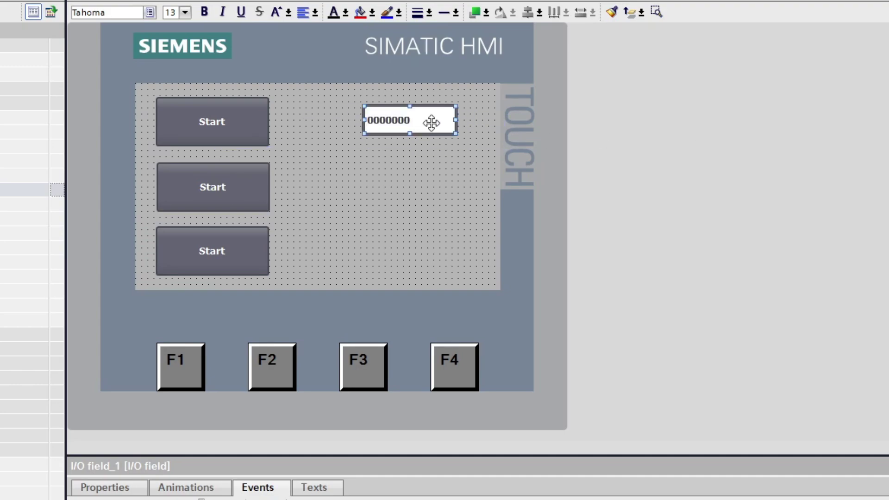
{"action": "right_click", "coordinate": [442, 120]}
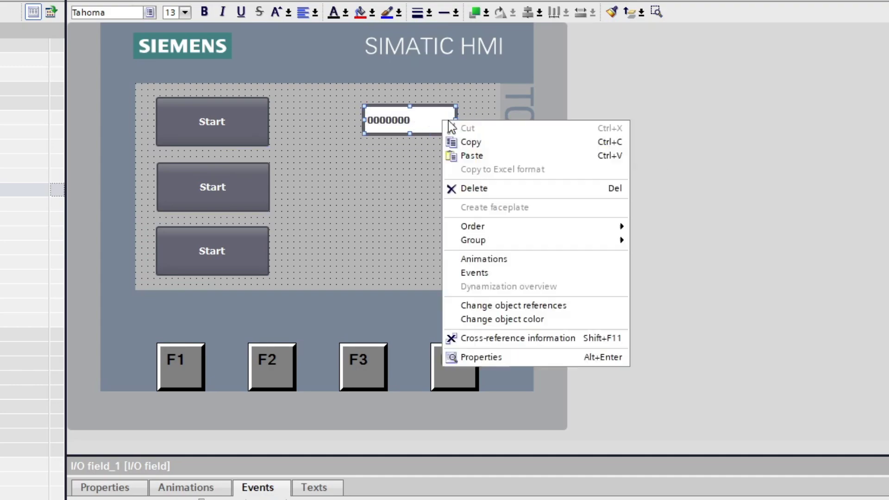
{"action": "left_click", "coordinate": [502, 357]}
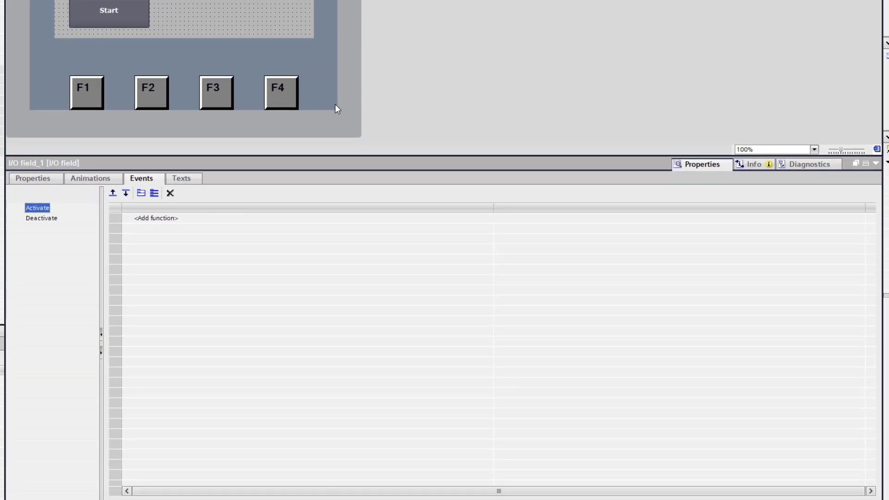
{"action": "left_click", "coordinate": [45, 180]}
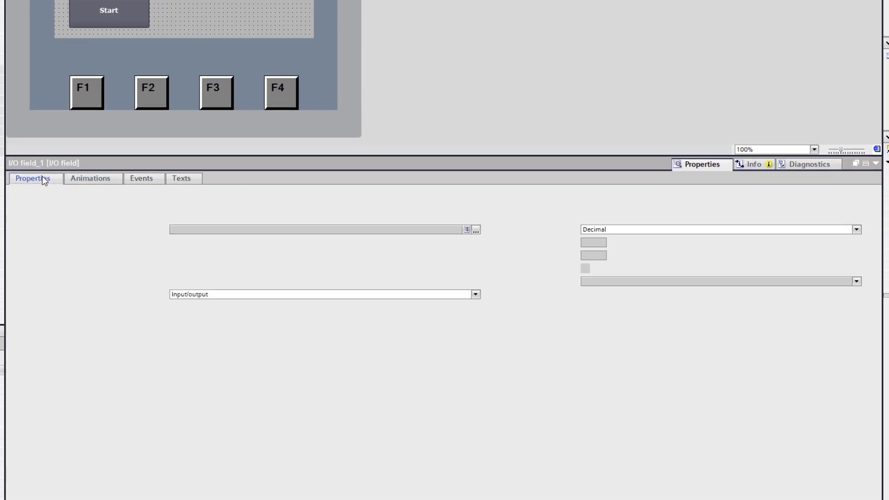
Step: Link the I/O field to the Counter_Value tag and set its format pattern to 99
{"action": "left_click", "coordinate": [605, 282]}
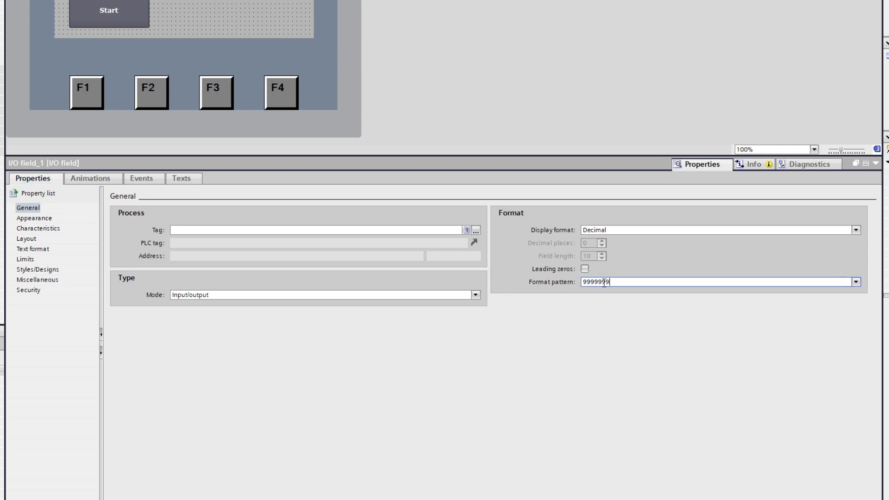
{"action": "key", "text": "BackSpace"}
{"action": "left_click", "coordinate": [476, 231]}
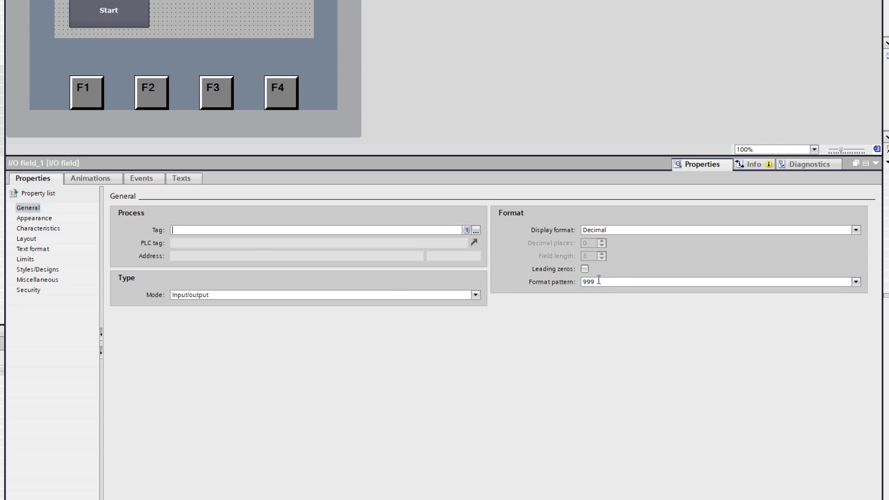
{"action": "key", "text": "BackSpace"}
{"action": "left_click", "coordinate": [476, 230]}
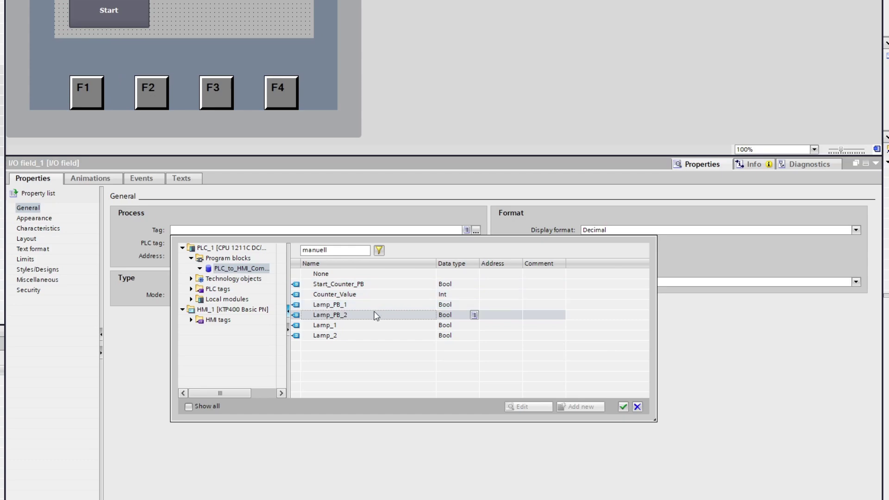
{"action": "left_click", "coordinate": [359, 294]}
{"action": "left_click", "coordinate": [623, 407]}
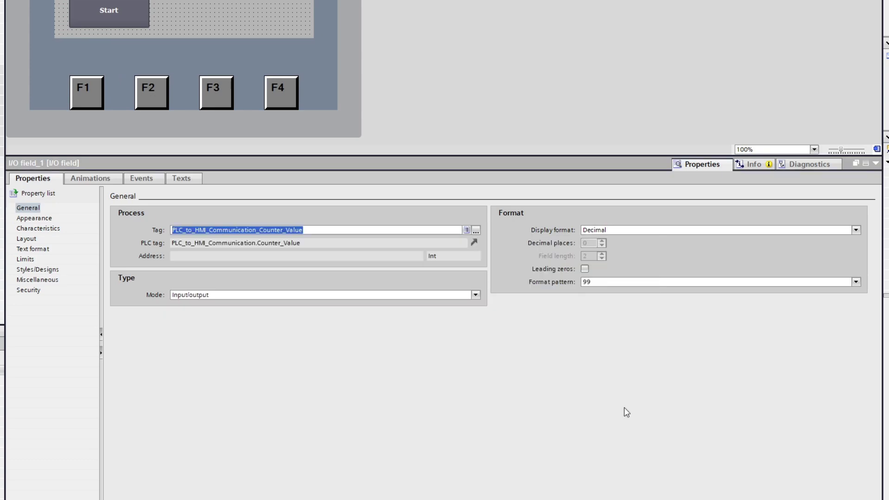
{"action": "left_click", "coordinate": [611, 283]}
{"action": "type", "text": "99"}
{"action": "key", "text": "Return"}
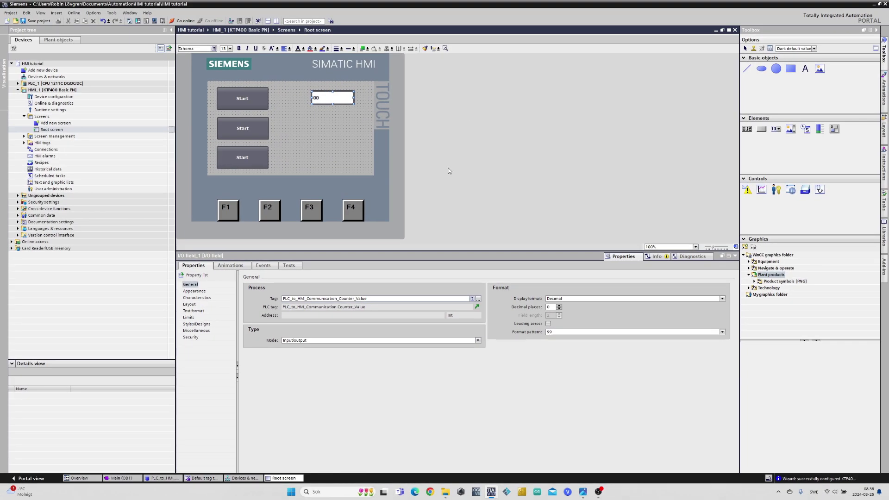
Step: Place a lamp circle below the counter field and open its properties
{"action": "left_click", "coordinate": [346, 134]}
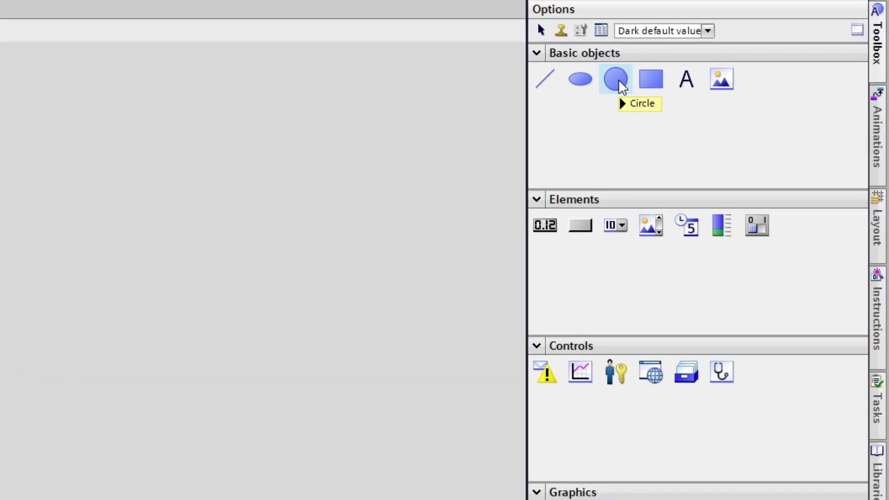
{"action": "left_click_drag", "start_coordinate": [618, 79], "coordinate": [408, 188]}
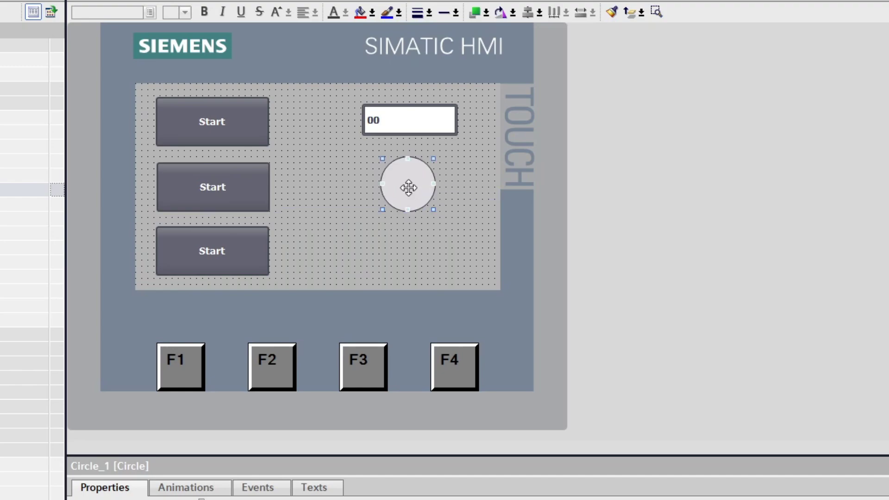
{"action": "right_click", "coordinate": [406, 188]}
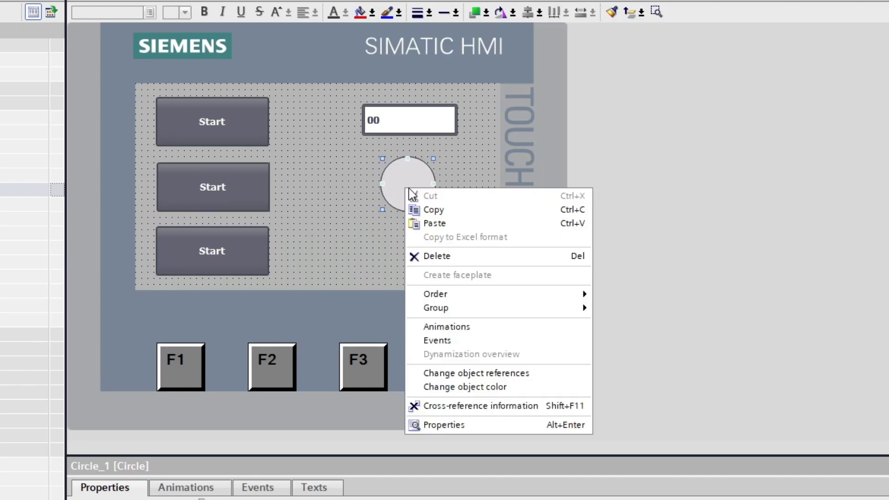
{"action": "left_click", "coordinate": [523, 426]}
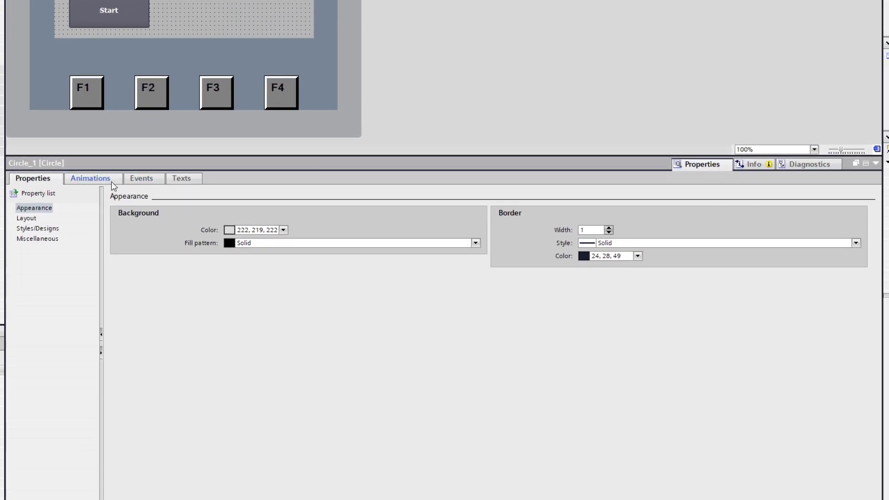
Step: Add an Appearance animation under the circle's Display animations
{"action": "left_click", "coordinate": [112, 182]}
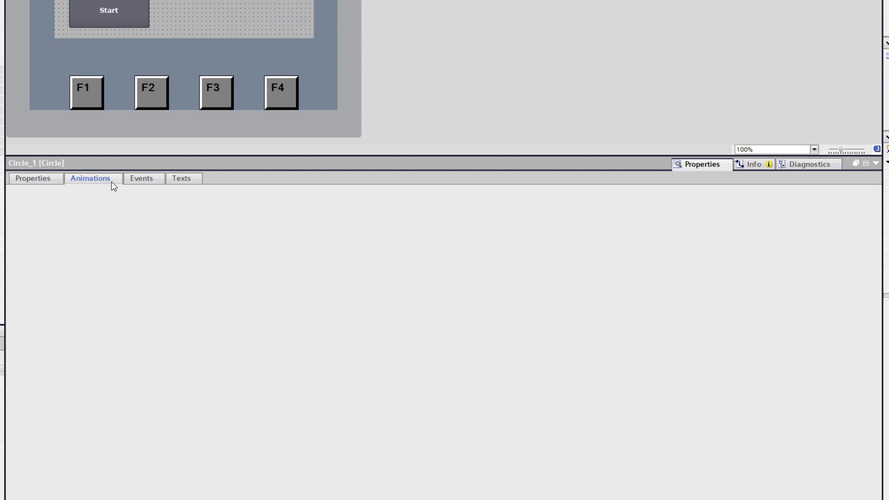
{"action": "left_click", "coordinate": [141, 182]}
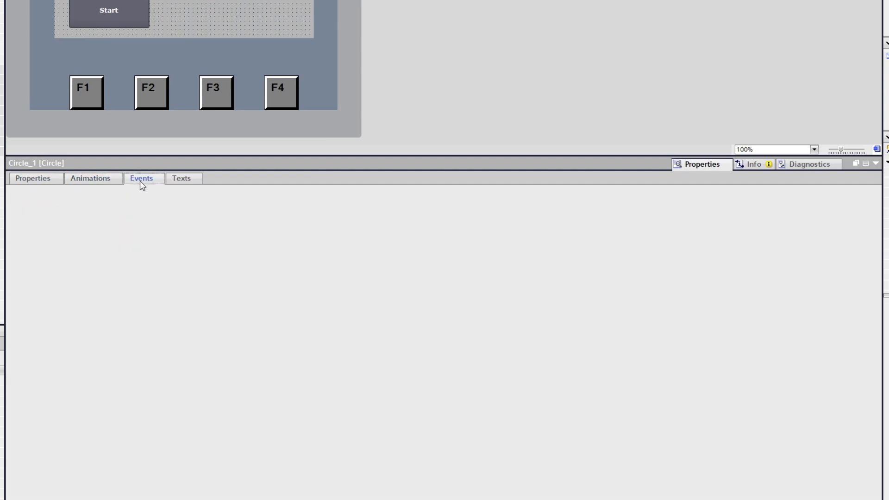
{"action": "left_click", "coordinate": [110, 178]}
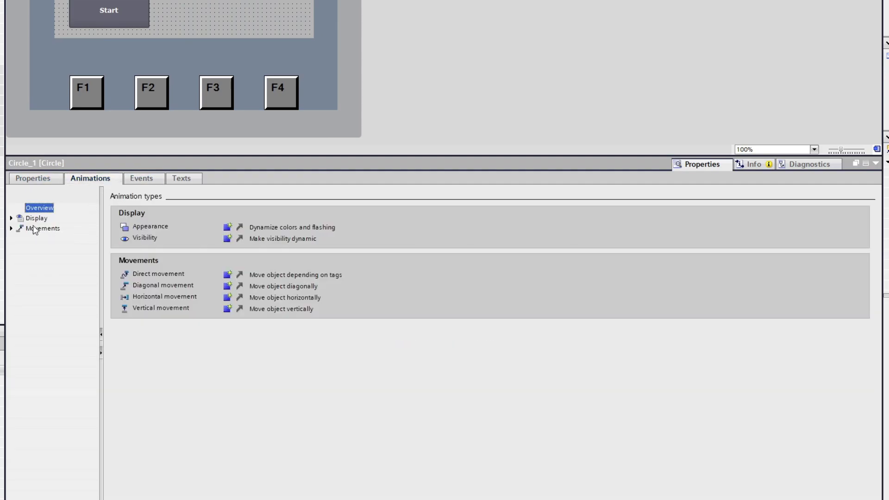
{"action": "left_click", "coordinate": [11, 218]}
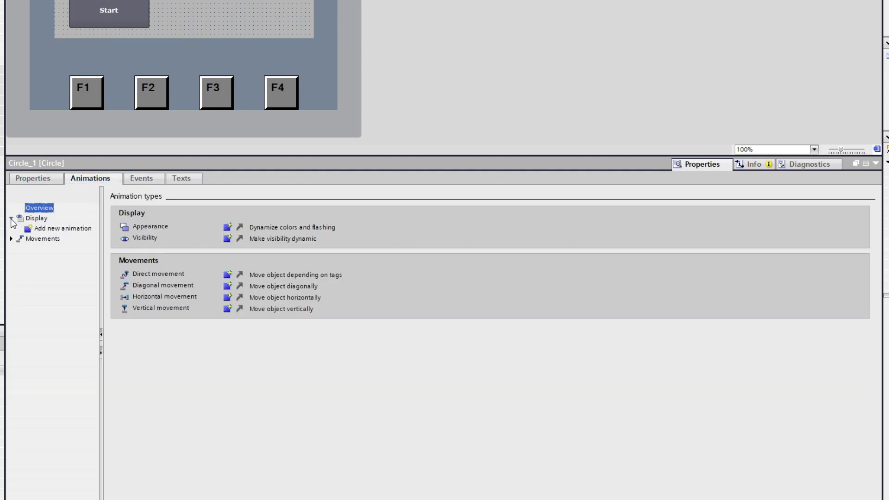
{"action": "double_click", "coordinate": [91, 231]}
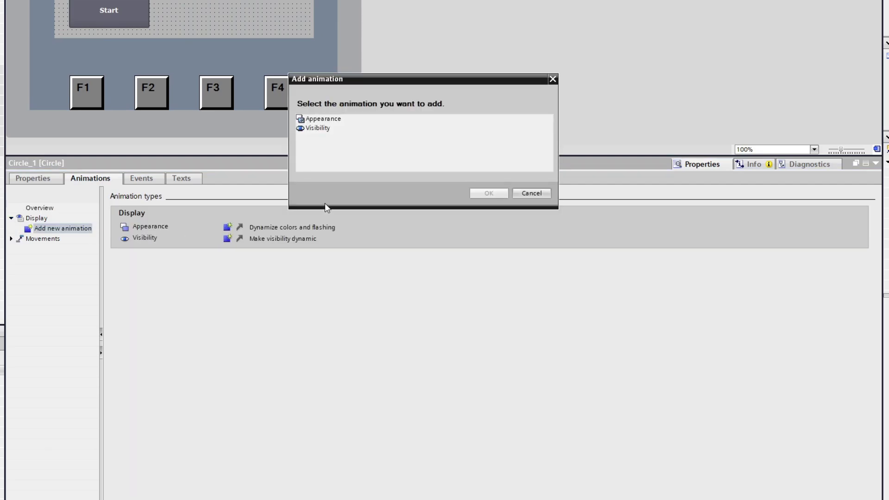
{"action": "left_click", "coordinate": [323, 120]}
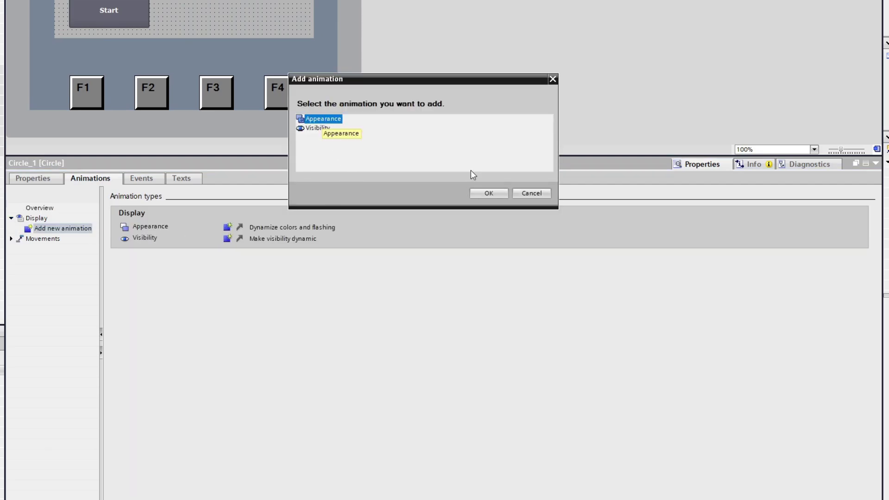
{"action": "left_click", "coordinate": [493, 192]}
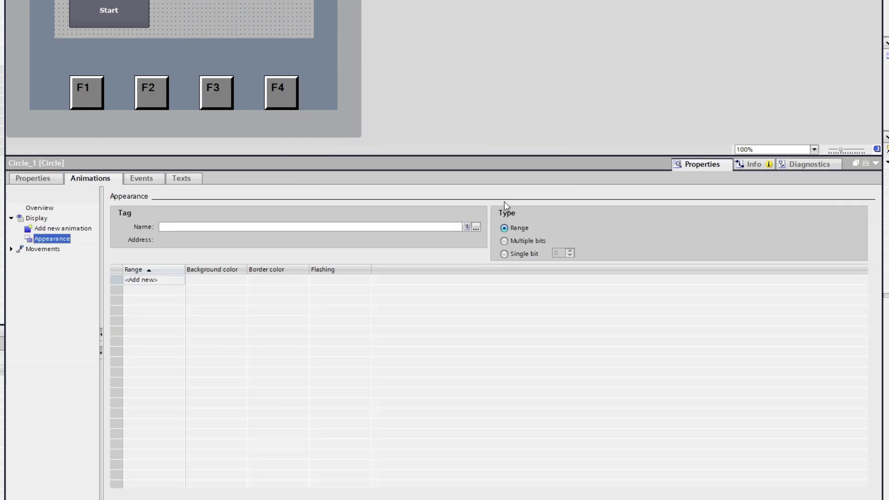
Step: Make the Appearance animation single-bit and drive it from the Lamp_1 tag
{"action": "left_click", "coordinate": [504, 254]}
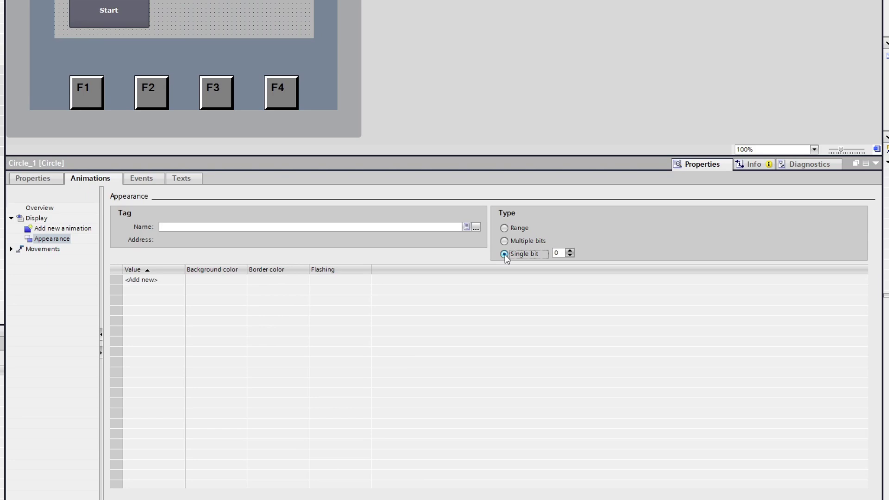
{"action": "left_click", "coordinate": [476, 227]}
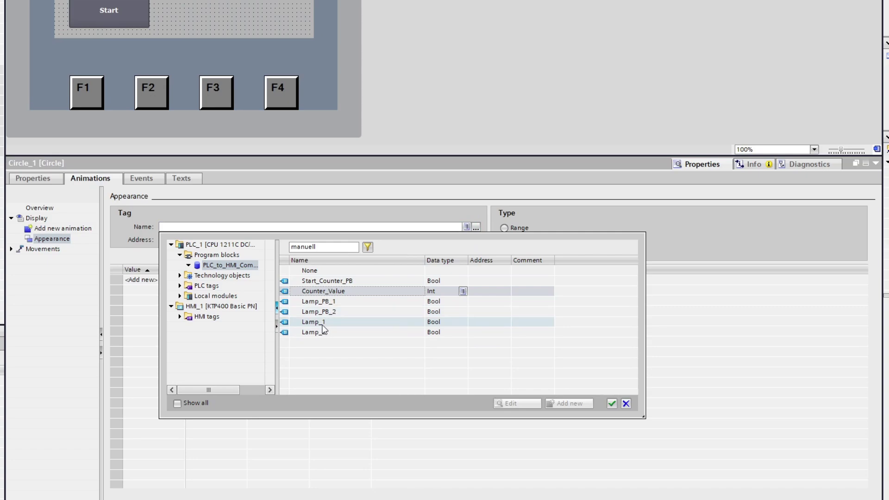
{"action": "left_click", "coordinate": [625, 404]}
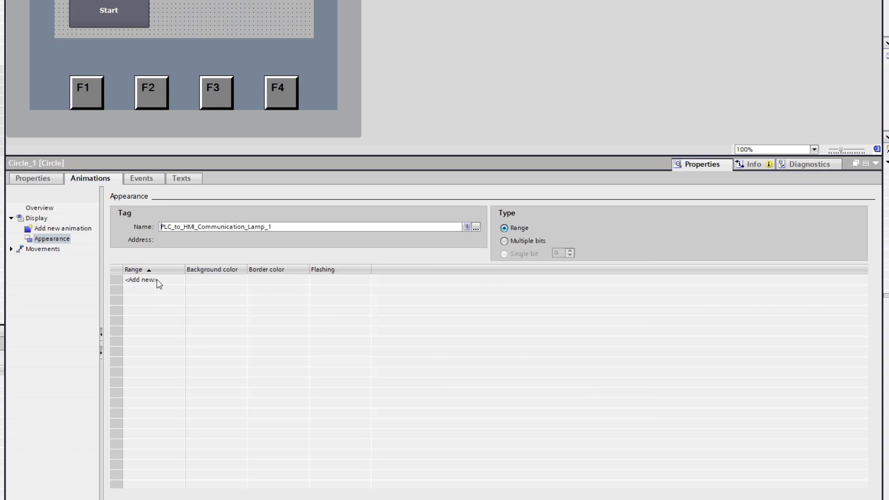
Step: Add range rows 0 and 1, giving value 1 a green (0, 255, 0) background
{"action": "left_click", "coordinate": [165, 283]}
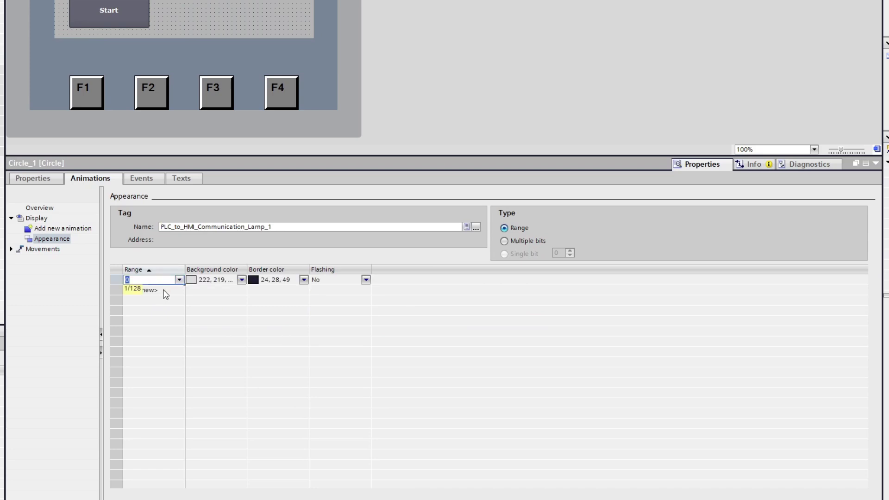
{"action": "left_click", "coordinate": [164, 291]}
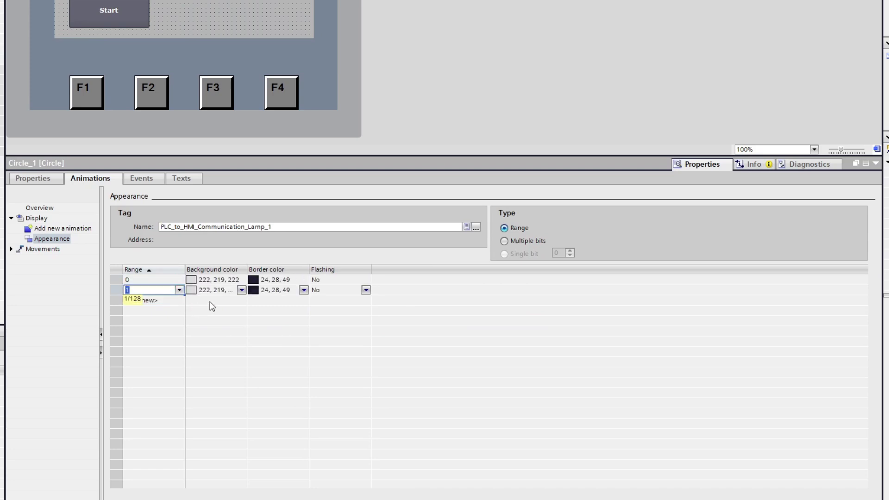
{"action": "left_click", "coordinate": [139, 281]}
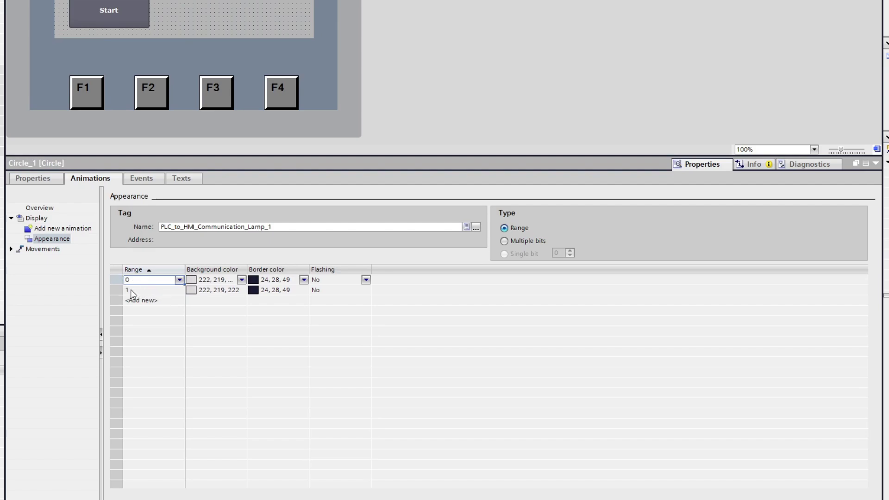
{"action": "left_click", "coordinate": [177, 292]}
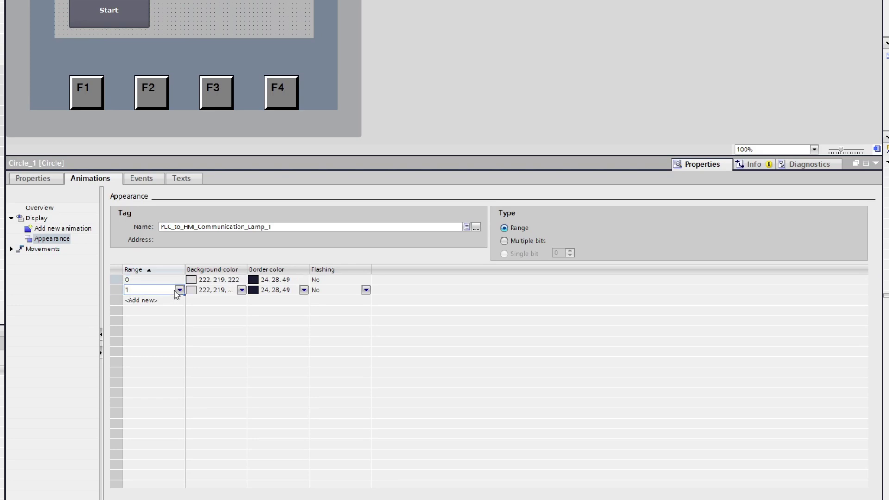
{"action": "left_click", "coordinate": [229, 293]}
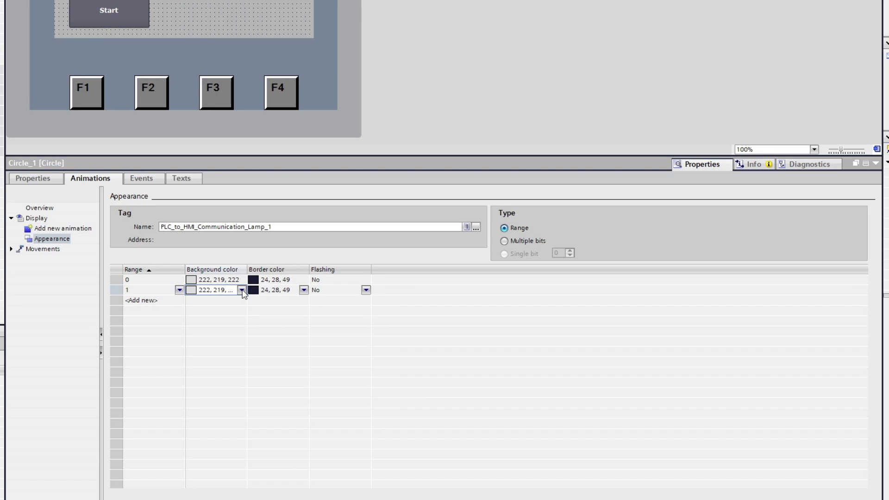
{"action": "left_click", "coordinate": [242, 291]}
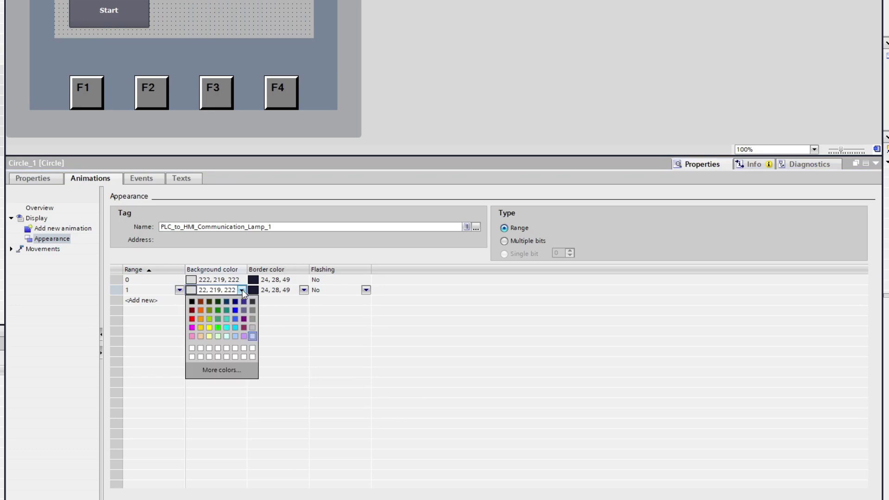
{"action": "left_click", "coordinate": [218, 327]}
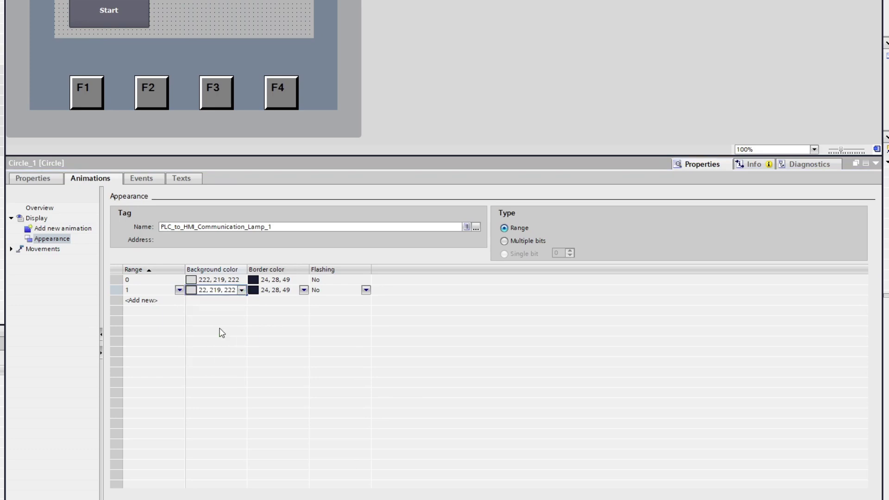
{"action": "left_click", "coordinate": [165, 291]}
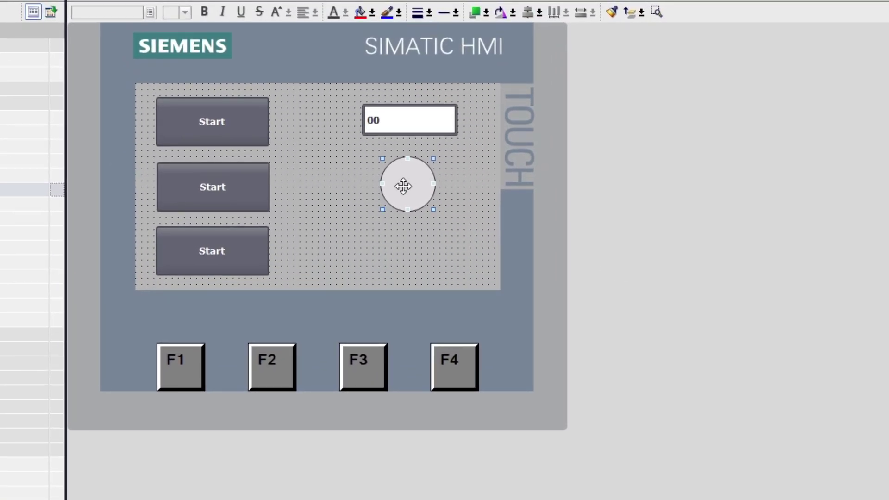
Step: Copy the lamp circle below the first one and open its properties
{"action": "left_click_drag", "start_coordinate": [415, 190], "coordinate": [421, 250]}
{"action": "right_click", "coordinate": [405, 243]}
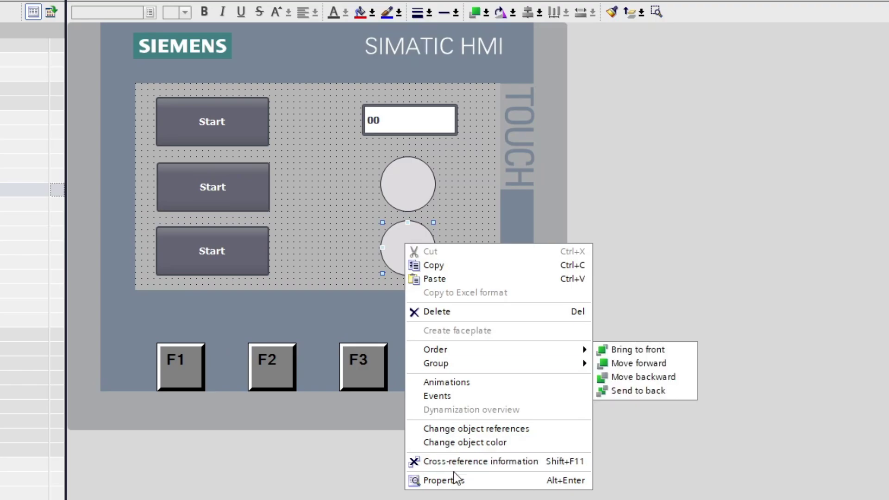
{"action": "left_click", "coordinate": [463, 482]}
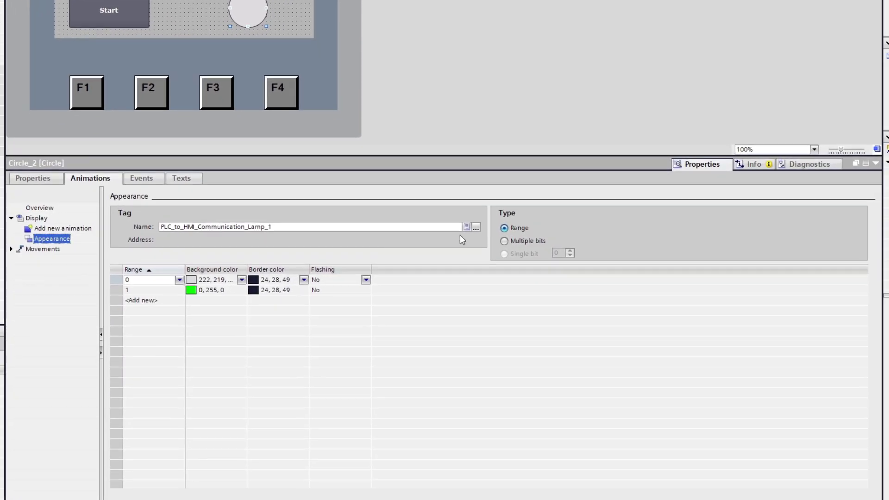
Step: Link the second circle's Appearance animation to PLC_to_HMI_Communication_Lamp_2
{"action": "left_click", "coordinate": [467, 227]}
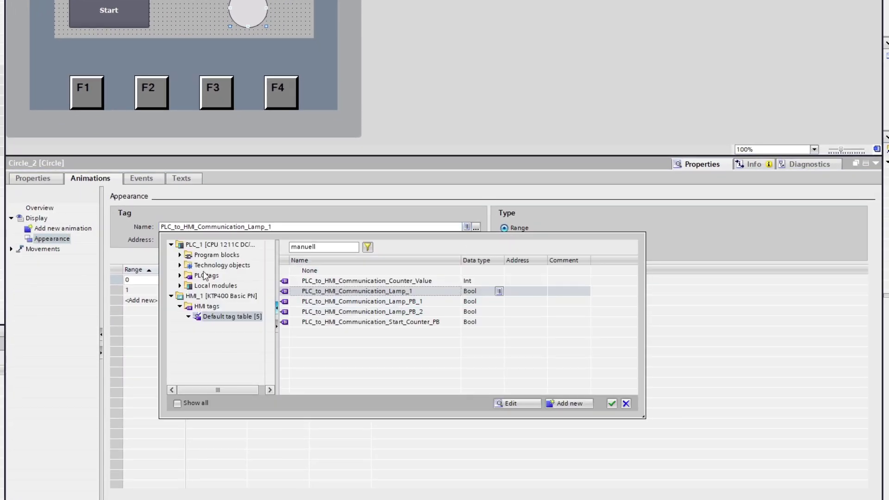
{"action": "left_click", "coordinate": [206, 255]}
{"action": "double_click", "coordinate": [320, 281]}
{"action": "left_click", "coordinate": [475, 227]}
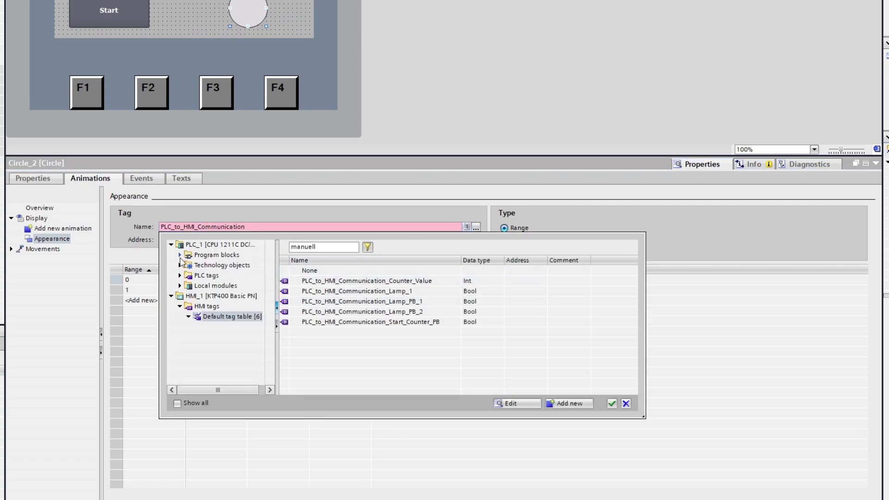
{"action": "left_click", "coordinate": [179, 255]}
{"action": "left_click", "coordinate": [325, 332]}
{"action": "left_click", "coordinate": [612, 404]}
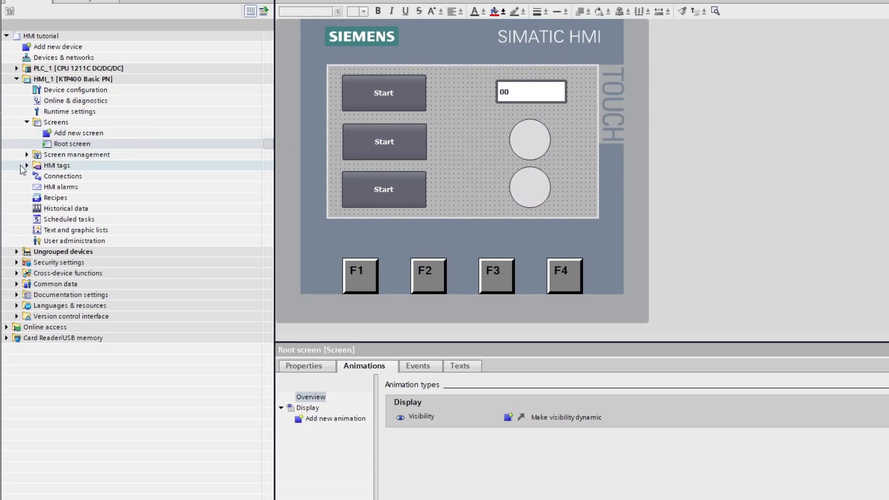
Step: Open the default HMI tag table and enlarge the table area
{"action": "left_click", "coordinate": [27, 166]}
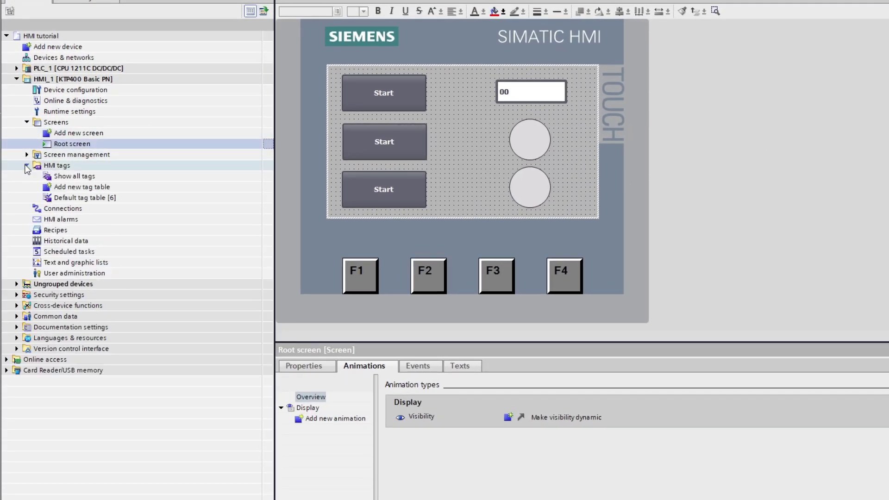
{"action": "double_click", "coordinate": [270, 199]}
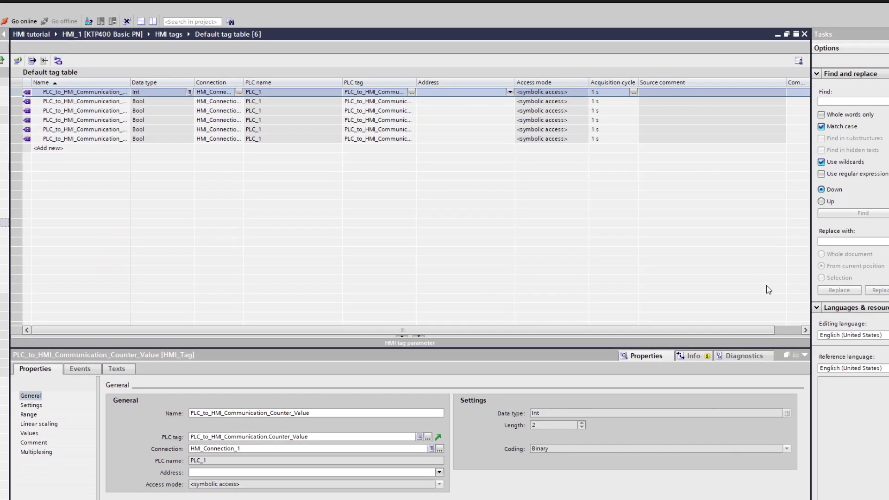
{"action": "left_click", "coordinate": [804, 355]}
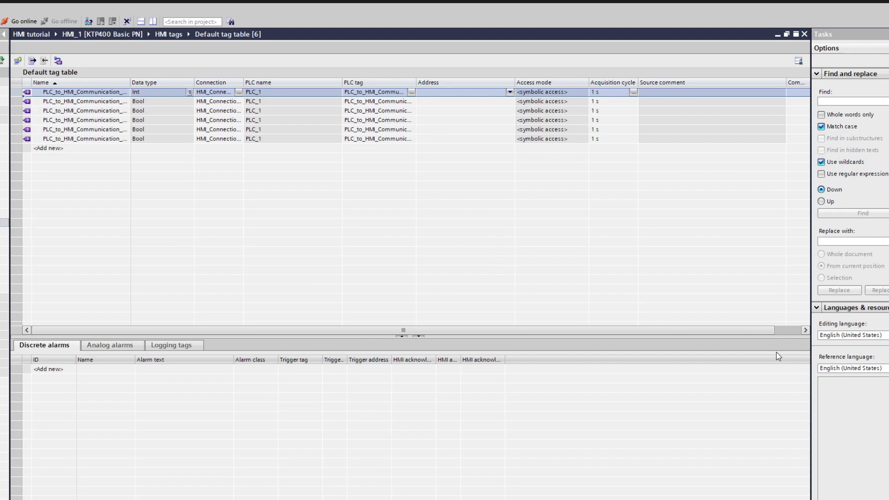
{"action": "left_click_drag", "start_coordinate": [732, 337], "coordinate": [671, 453]}
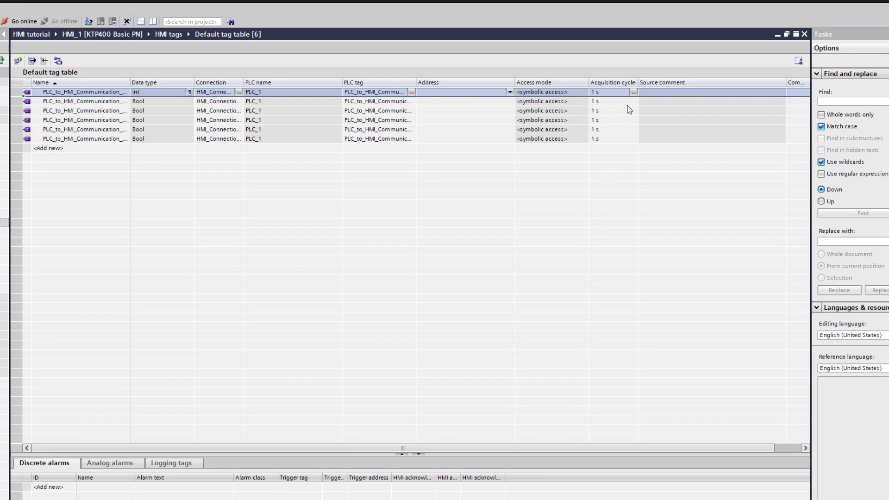
Step: Set Counter_Value's acquisition cycle to 100 ms and fill it down to the five Bool tags
{"action": "left_click", "coordinate": [620, 92]}
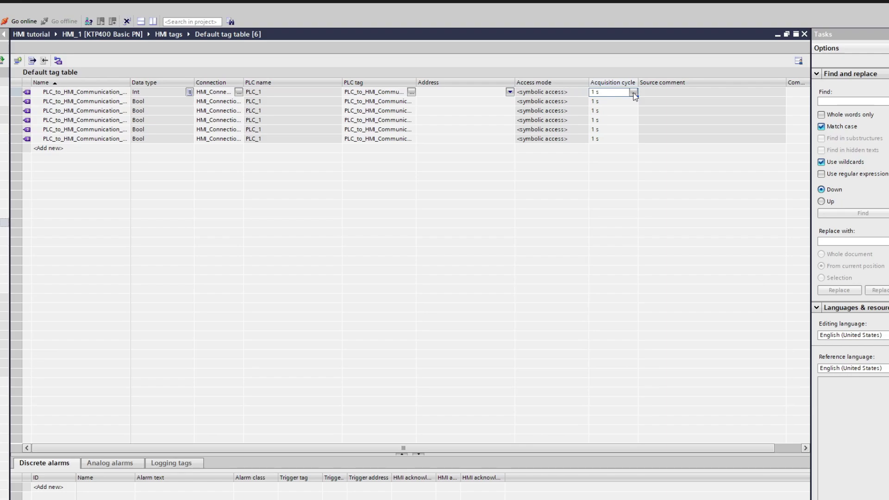
{"action": "left_click", "coordinate": [634, 92]}
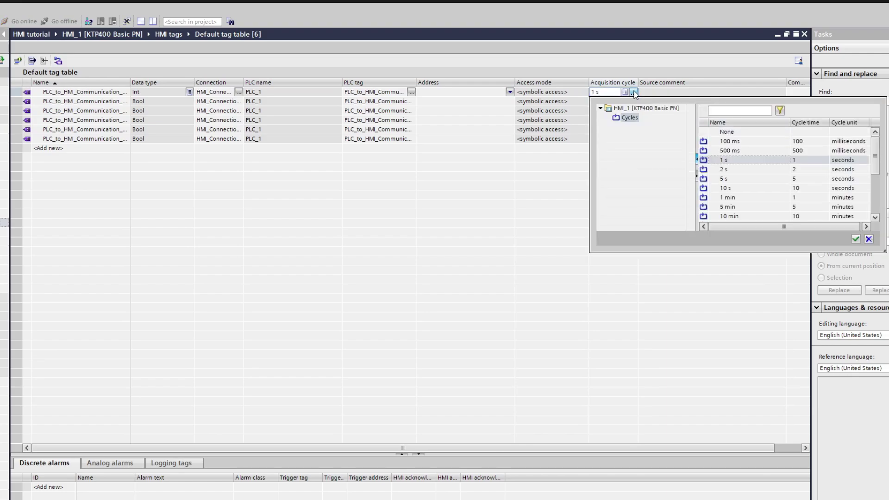
{"action": "left_click", "coordinate": [742, 141]}
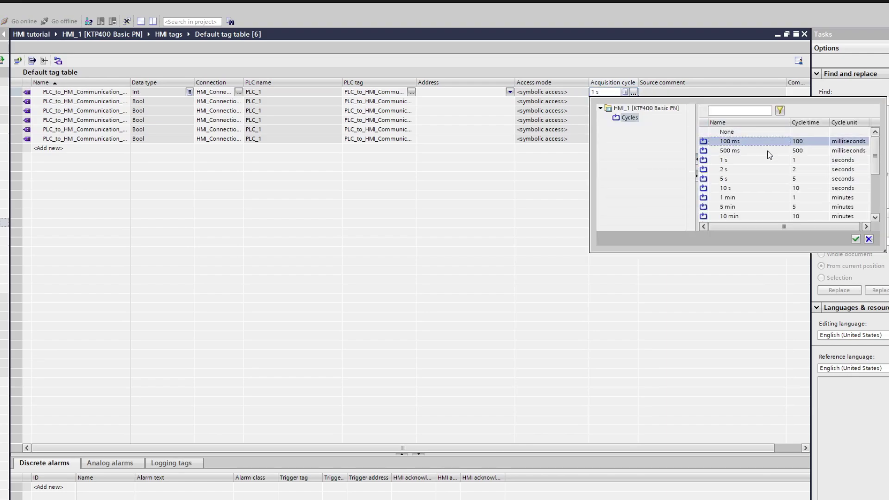
{"action": "left_click", "coordinate": [858, 239]}
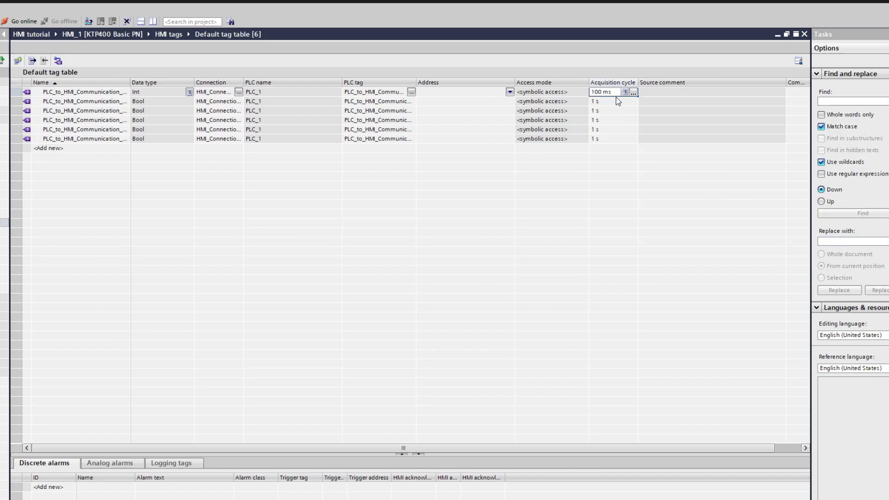
{"action": "left_click_drag", "start_coordinate": [637, 96], "coordinate": [638, 142]}
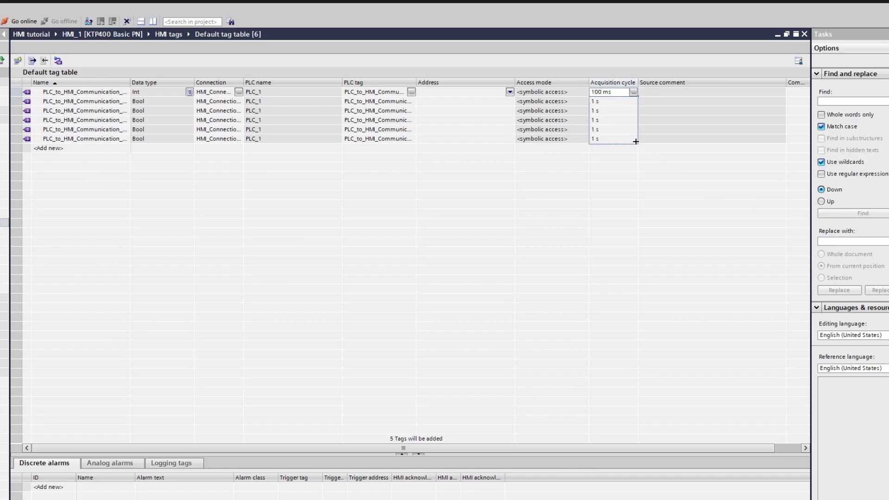
{"action": "left_click", "coordinate": [452, 370]}
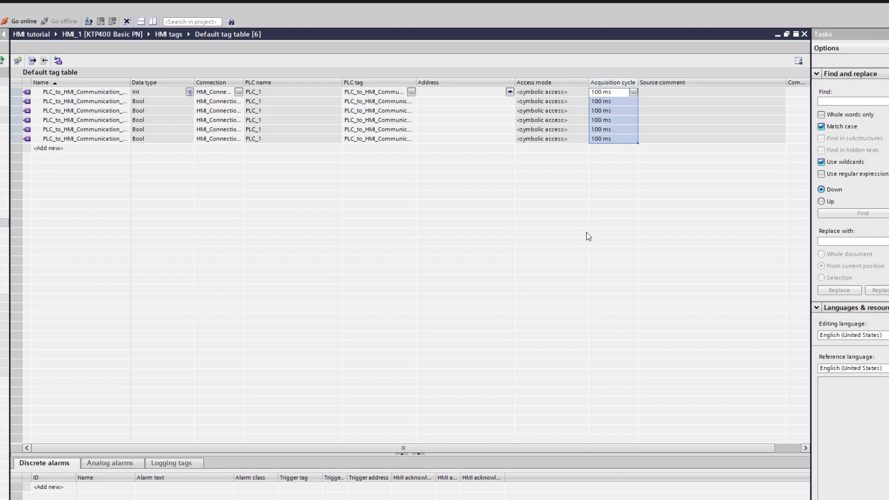
{"action": "key", "text": "Down"}
{"action": "key", "text": "Down"}
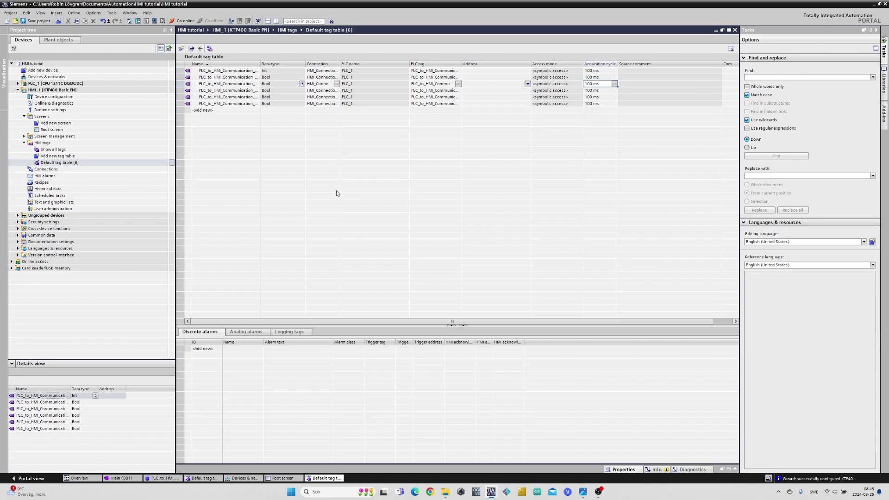
Step: From Devices & networks, change HMI_1's Ethernet IP address to 192.168.0.8
{"action": "left_click", "coordinate": [43, 143]}
{"action": "left_click", "coordinate": [18, 90]}
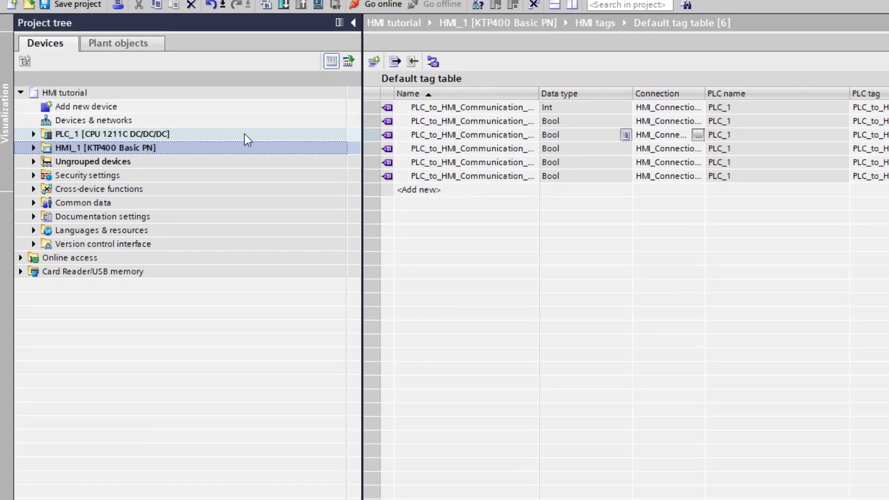
{"action": "left_click", "coordinate": [181, 80]}
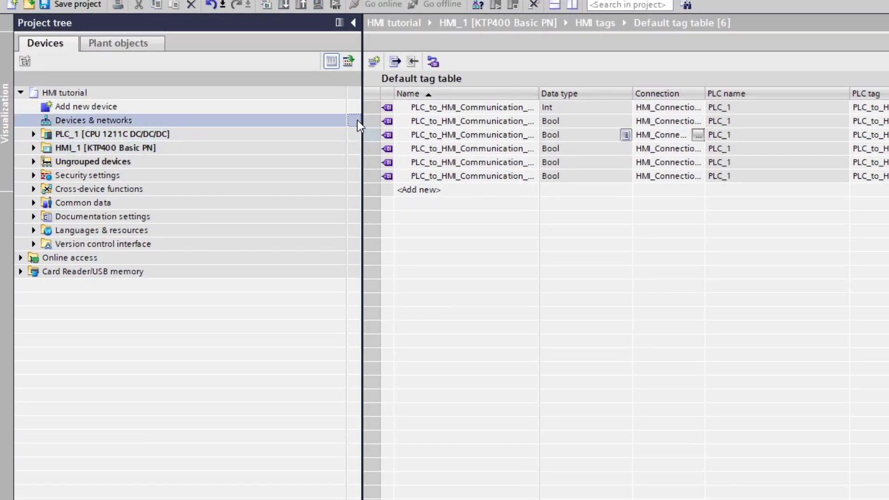
{"action": "double_click", "coordinate": [357, 120]}
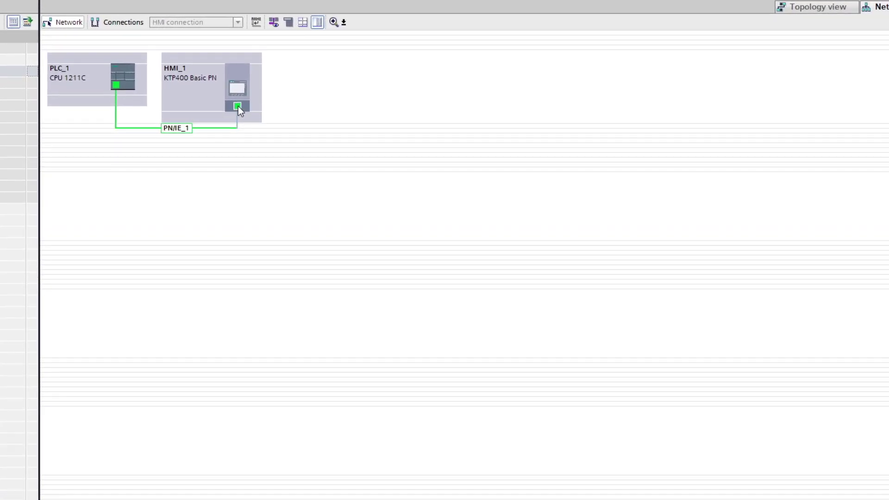
{"action": "double_click", "coordinate": [244, 101]}
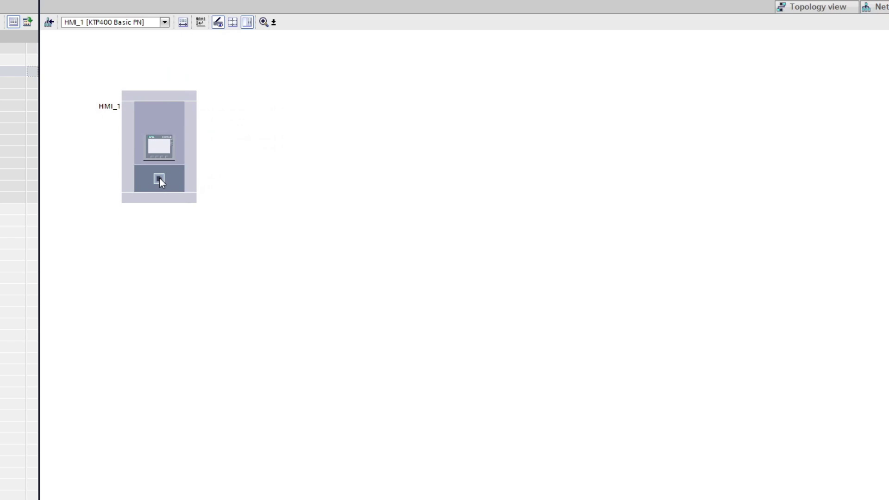
{"action": "double_click", "coordinate": [160, 181]}
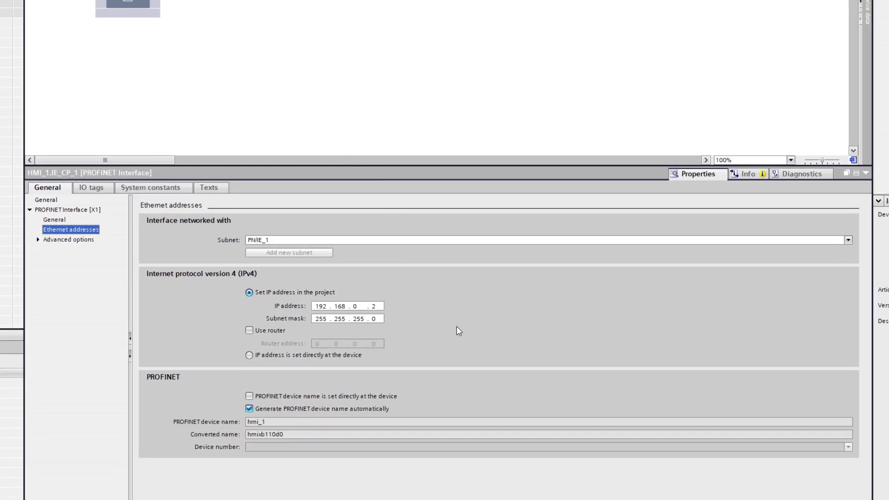
{"action": "double_click", "coordinate": [374, 307]}
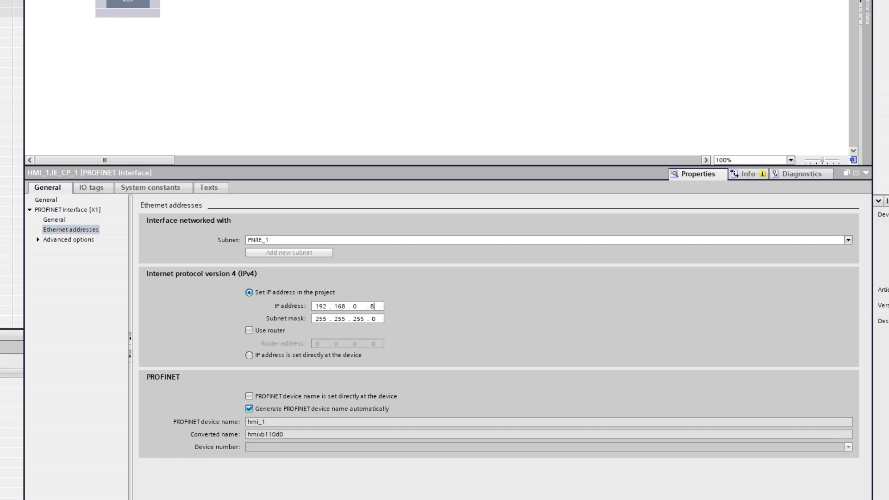
{"action": "left_click", "coordinate": [71, 230]}
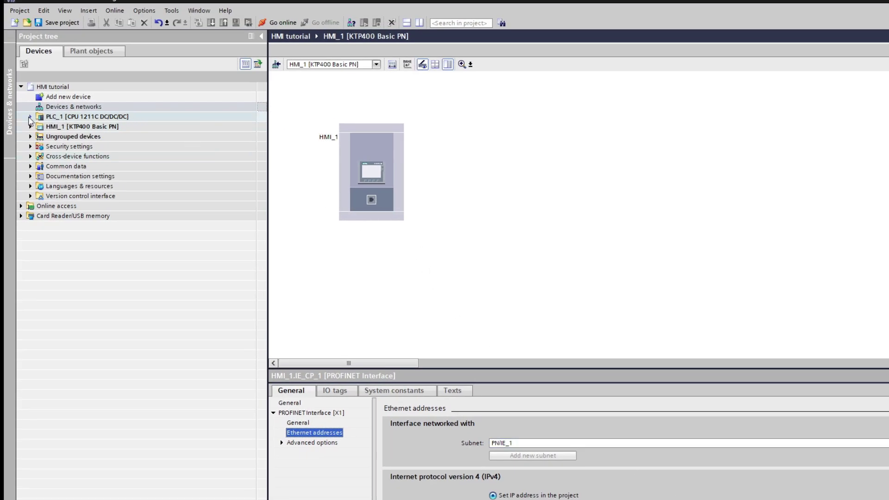
Step: Set PLC_1's PROFINET interface IP address to 192.168.0.7 in its device view
{"action": "left_click", "coordinate": [30, 116]}
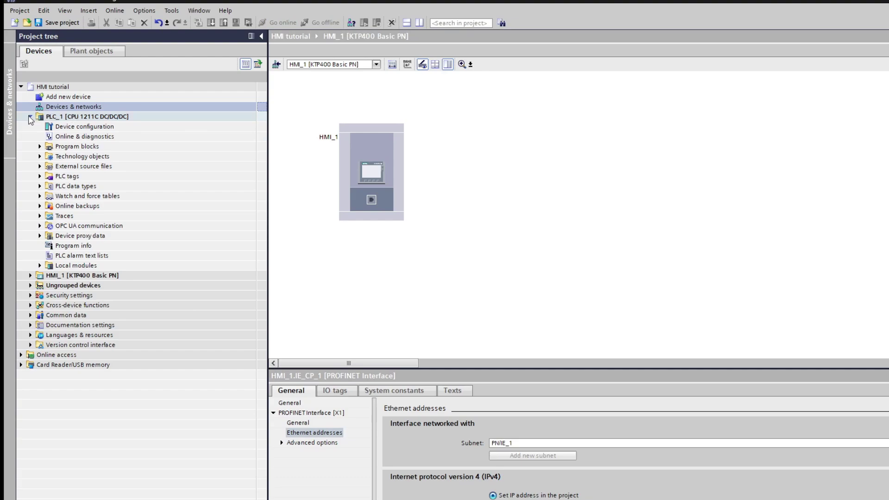
{"action": "left_click", "coordinate": [30, 116]}
{"action": "double_click", "coordinate": [261, 108]}
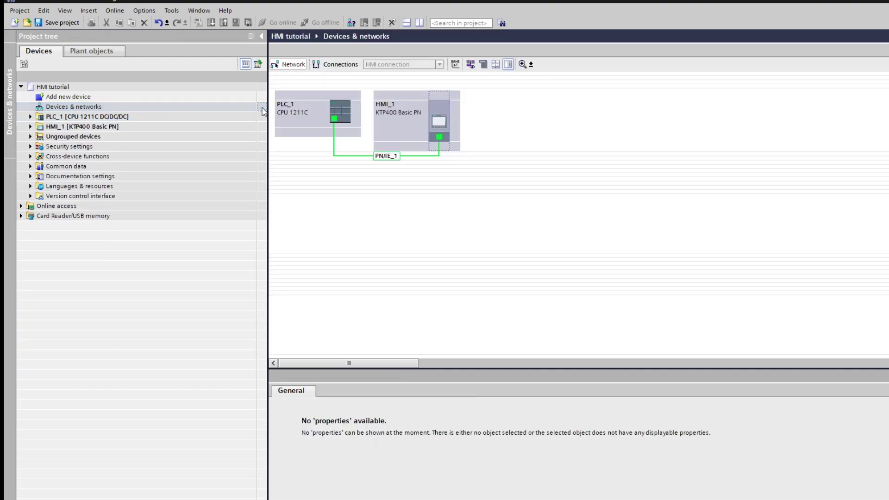
{"action": "double_click", "coordinate": [347, 122]}
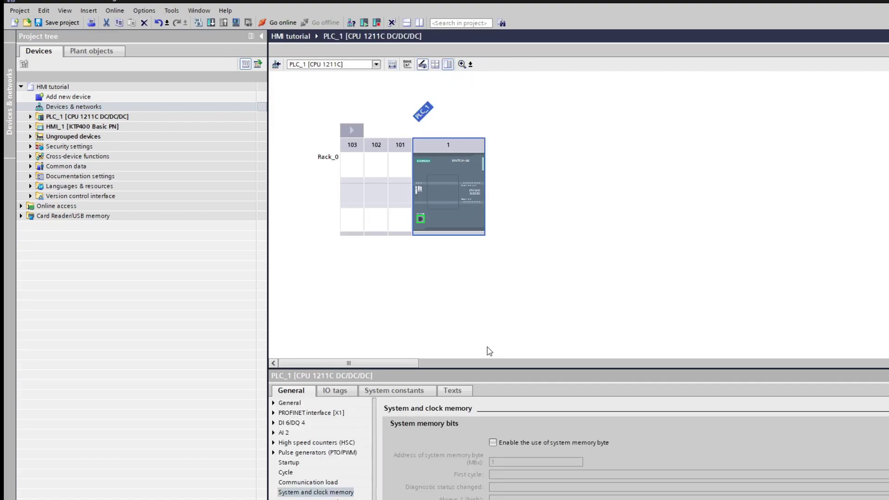
{"action": "left_click", "coordinate": [421, 219]}
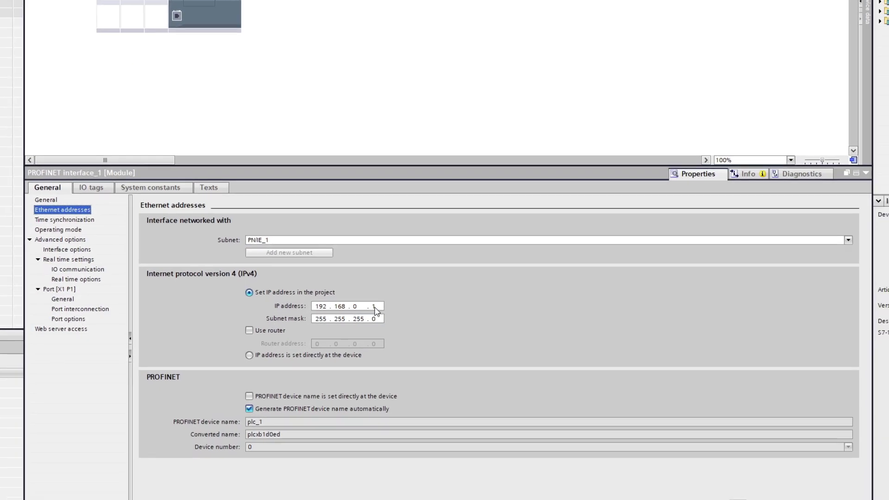
{"action": "double_click", "coordinate": [374, 307]}
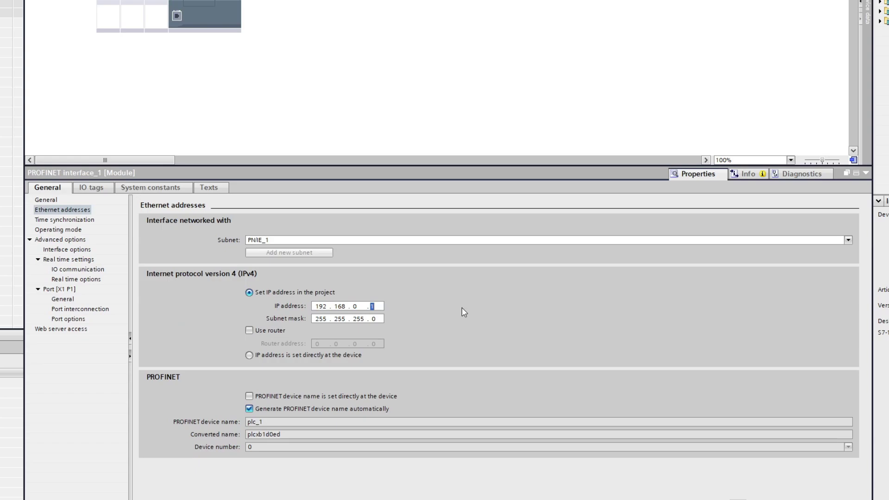
{"action": "type", "text": "7"}
{"action": "key", "text": "Return"}
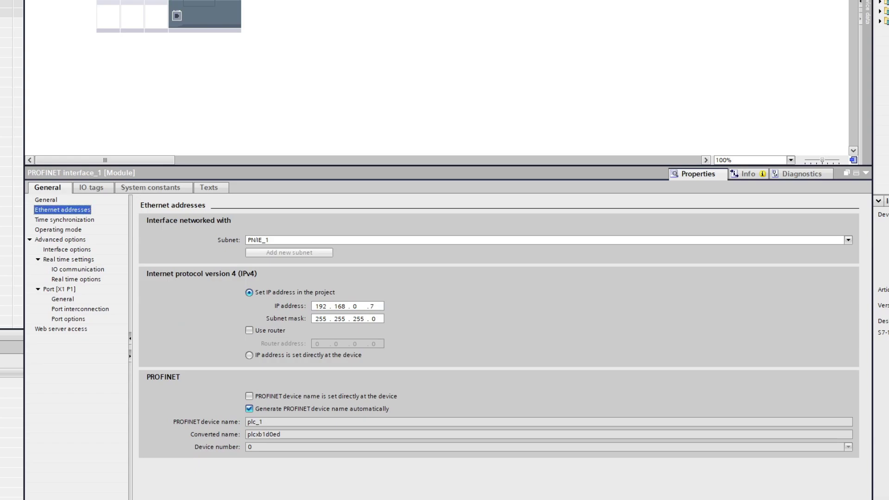
{"action": "left_click", "coordinate": [441, 84]}
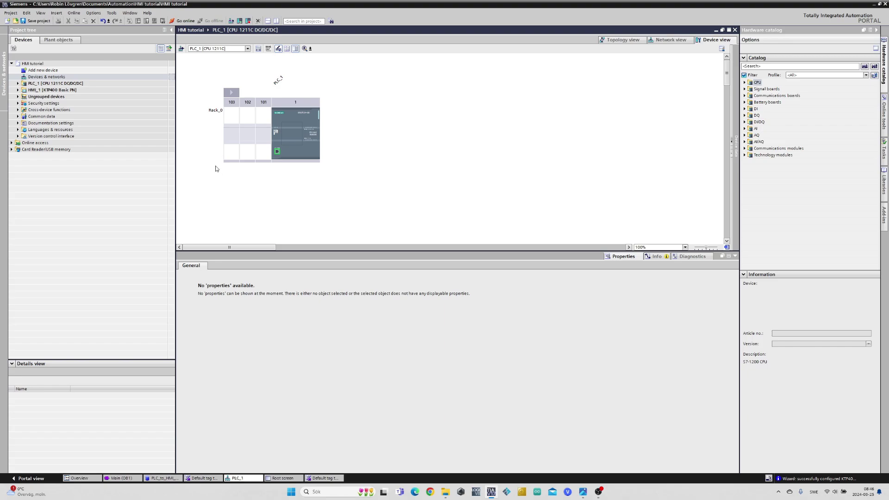
{"action": "left_click", "coordinate": [735, 257]}
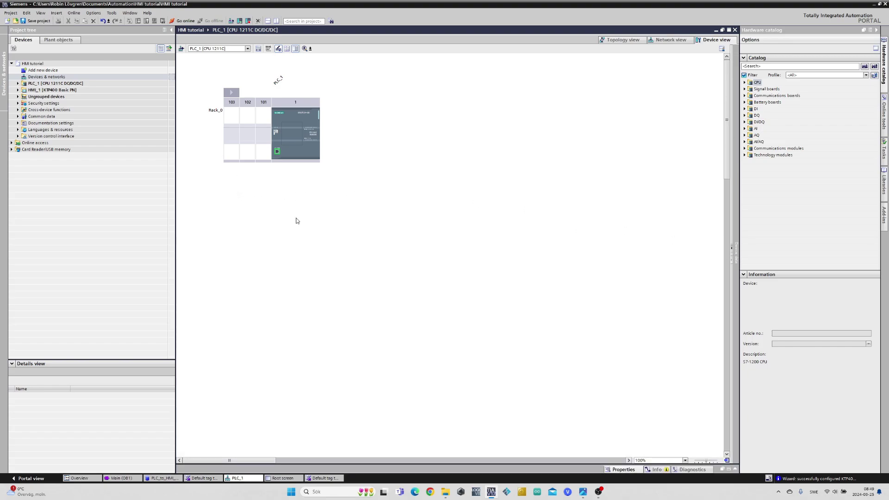
Step: Select PLC_1 and HMI_1 for download, choosing plc_1 as the PLC target
{"action": "left_click", "coordinate": [171, 85]}
{"action": "left_click", "coordinate": [171, 91], "text": "shift"}
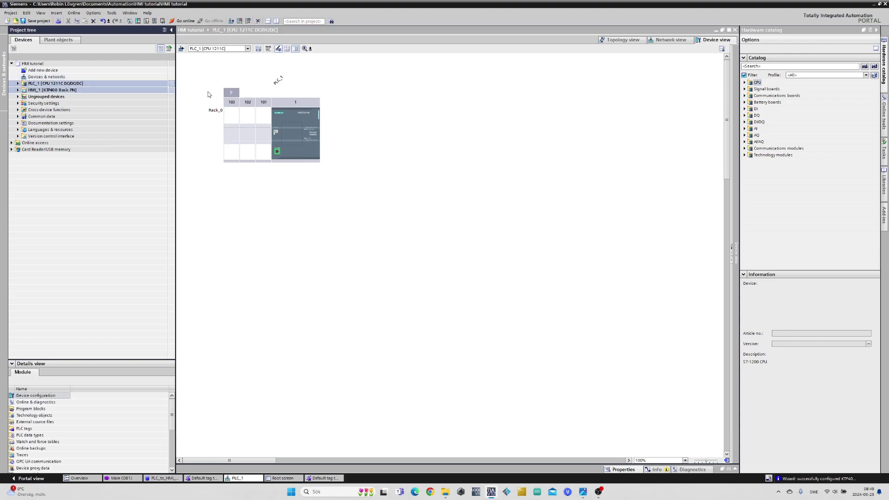
{"action": "left_click", "coordinate": [138, 21]}
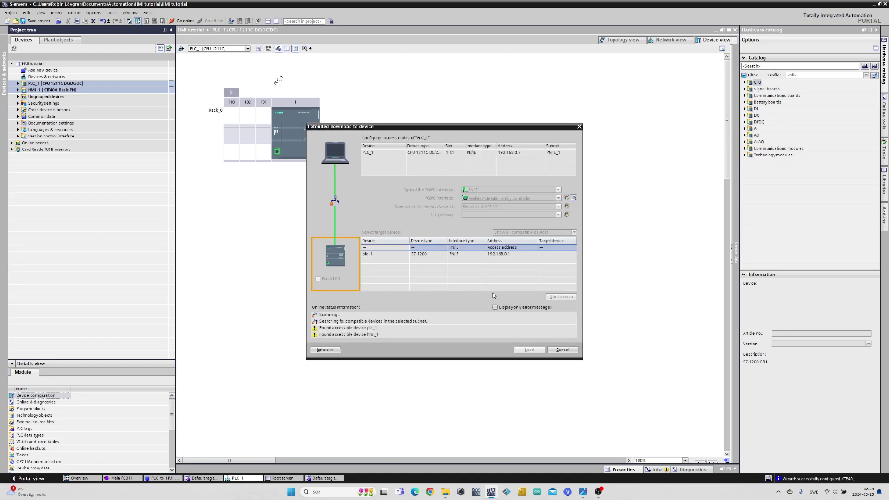
{"action": "left_click", "coordinate": [404, 248]}
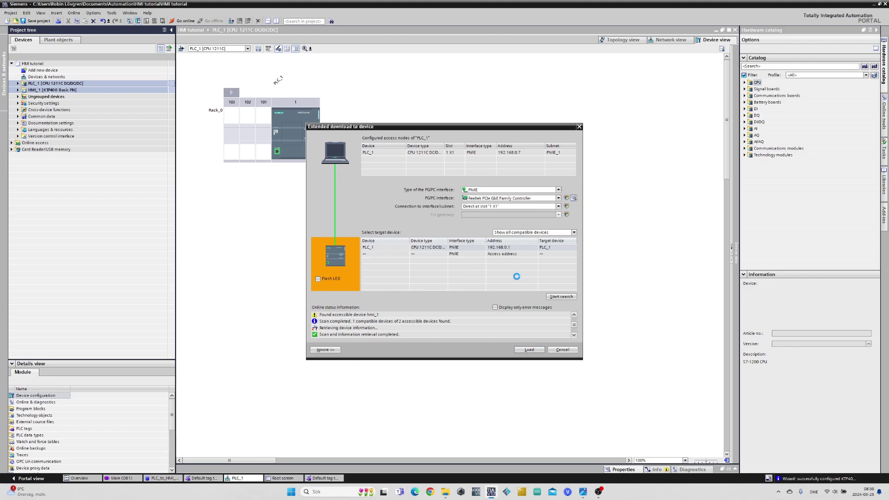
Step: Search the subnet, flash-identify the HMI panel, select hmi_1 and start loading
{"action": "left_click", "coordinate": [566, 298]}
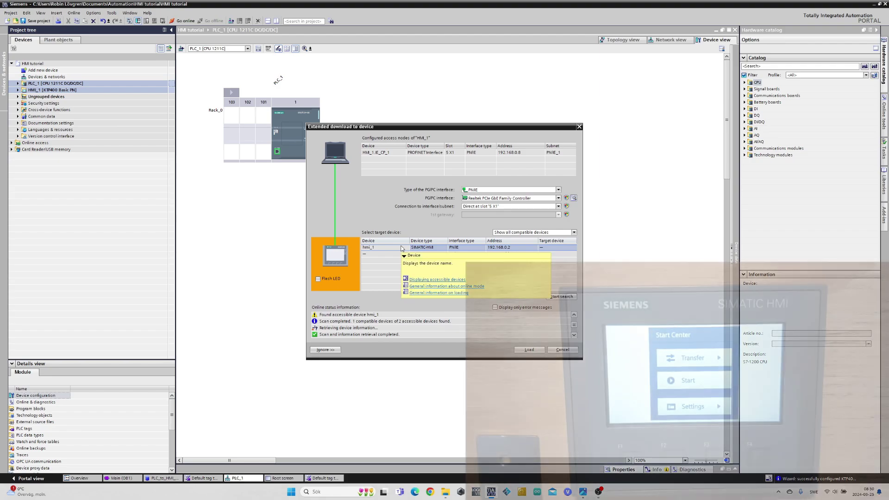
{"action": "left_click", "coordinate": [318, 279]}
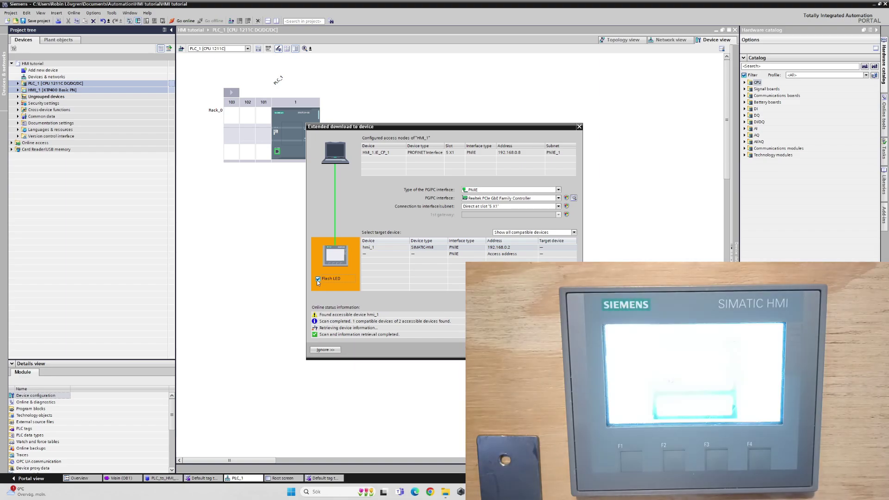
{"action": "left_click", "coordinate": [317, 279]}
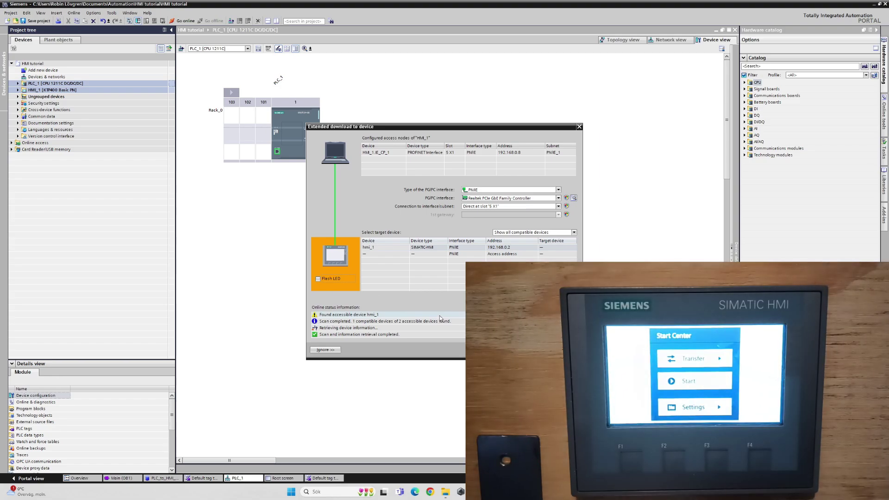
{"action": "left_click", "coordinate": [389, 248]}
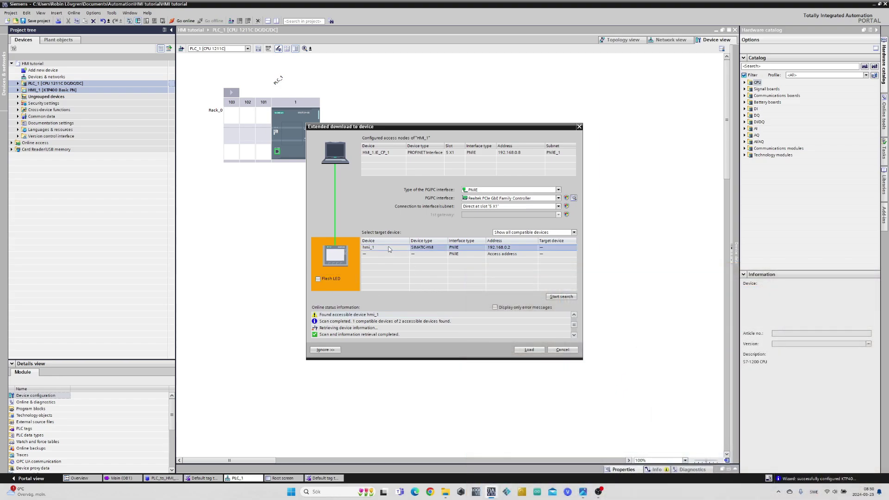
{"action": "left_click", "coordinate": [529, 352]}
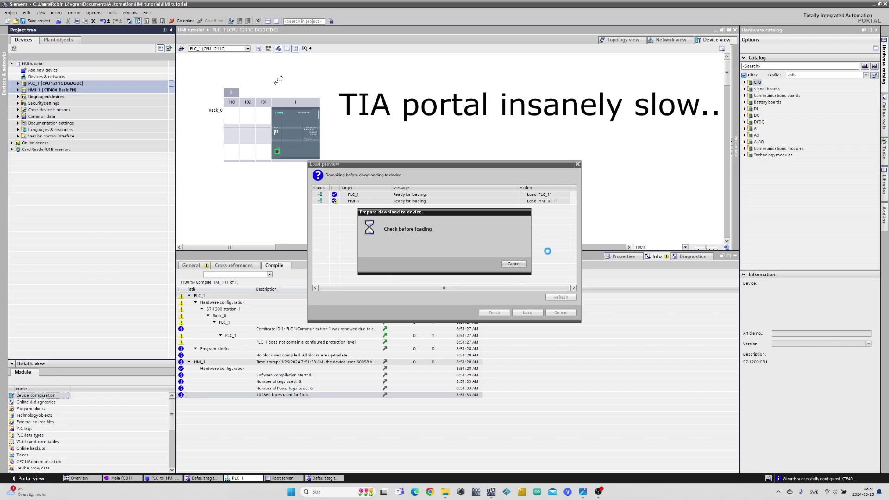
Step: Tick Overwrite all in the load preview and confirm the download to PLC_1 and HMI_1
{"action": "scroll", "coordinate": [533, 245], "scroll_direction": "down", "scroll_amount": 5}
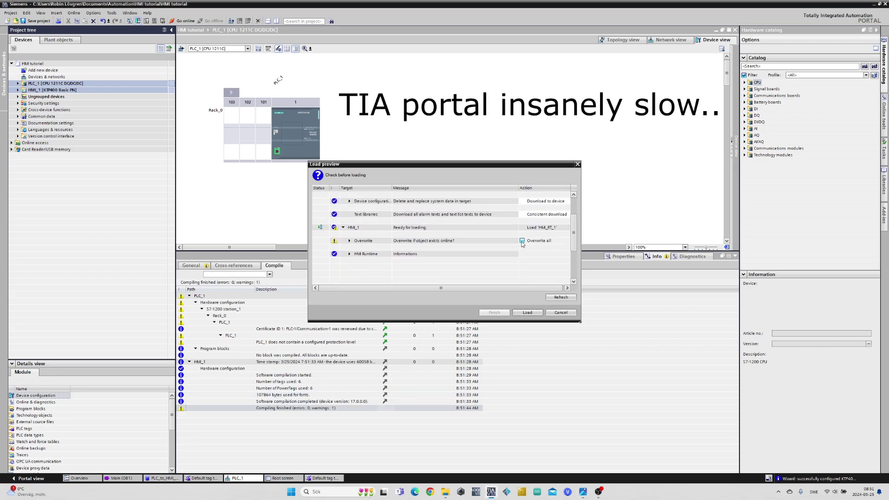
{"action": "left_click", "coordinate": [523, 241]}
{"action": "key", "text": "Return"}
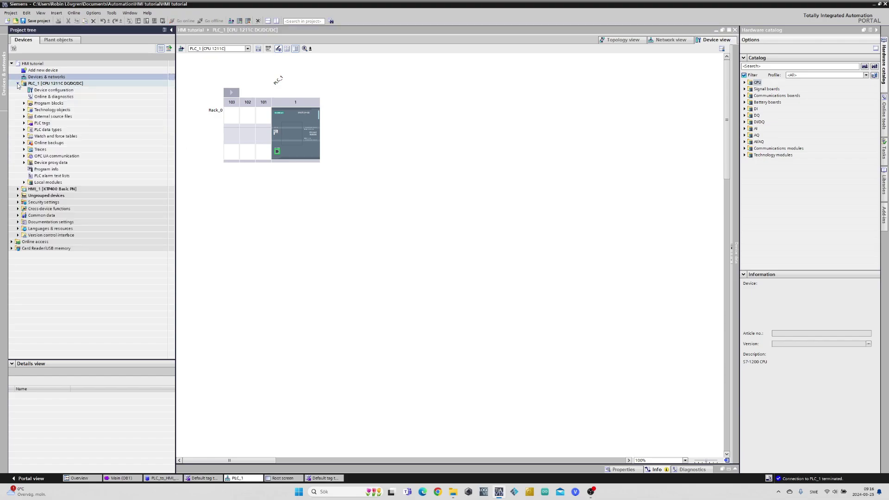
Step: Open Main [OB1] from PLC_1's program blocks and switch on live monitoring with Ctrl+T
{"action": "left_click", "coordinate": [24, 103]}
{"action": "double_click", "coordinate": [170, 116]}
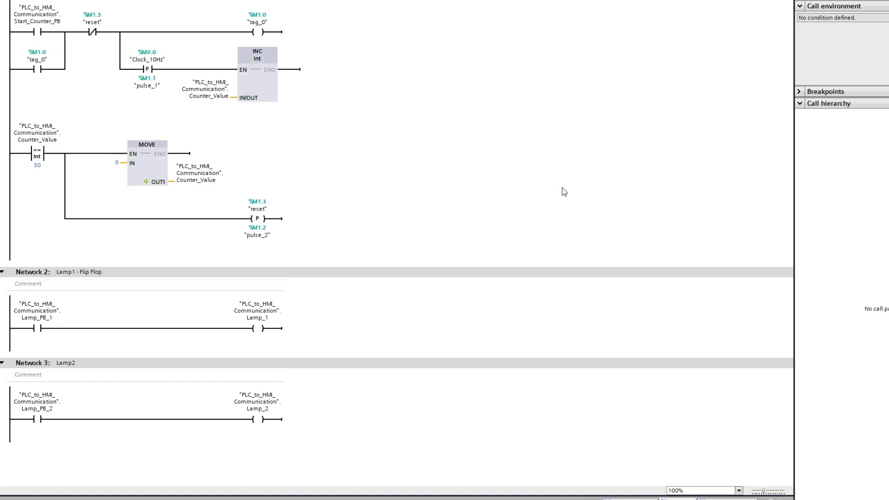
{"action": "key", "text": "ctrl+t"}
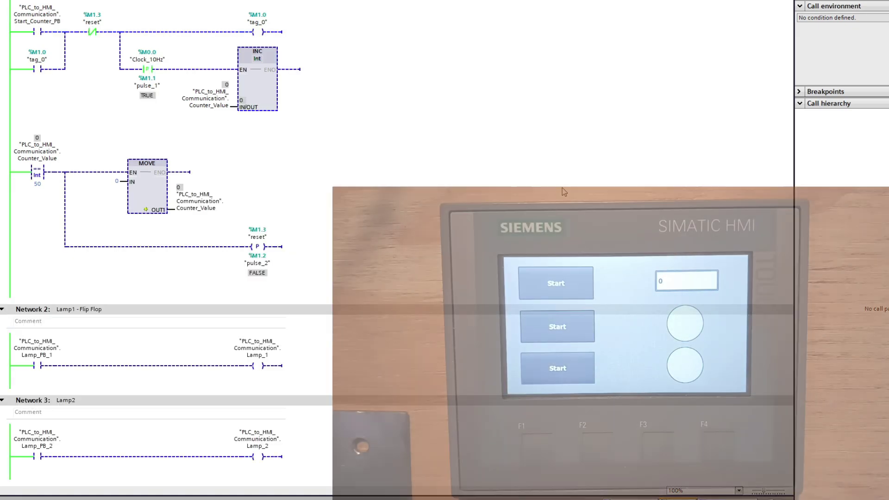